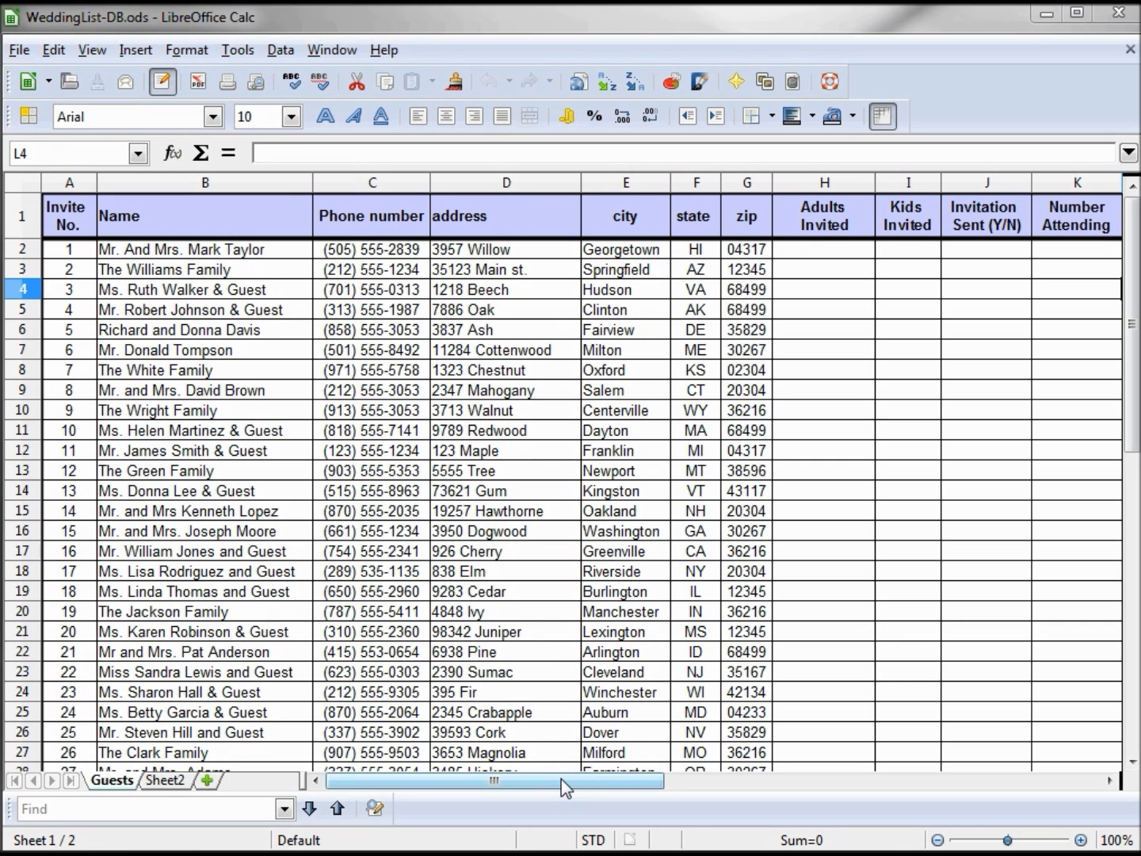
Step: Save the guest spreadsheet as WeddingList-DB.ods in ODF spreadsheet format
drag(562, 778, 700, 794)
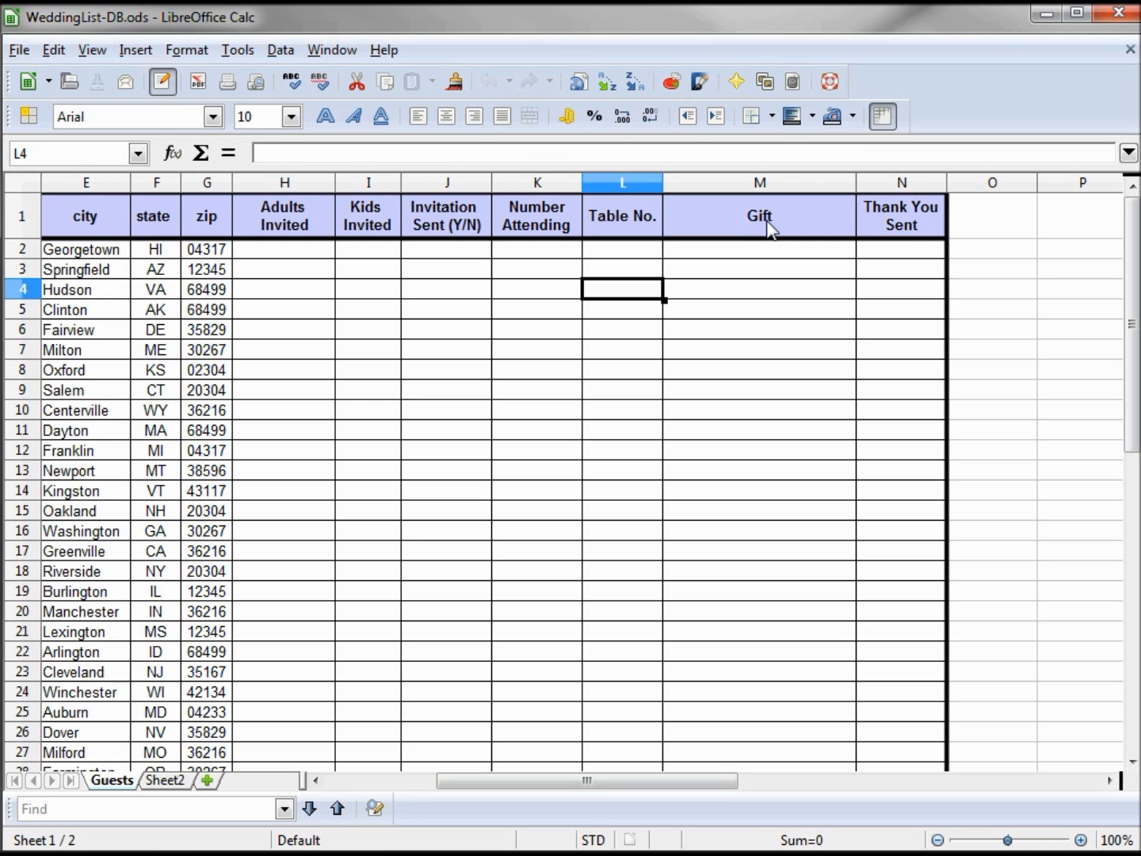
drag(586, 781, 327, 787)
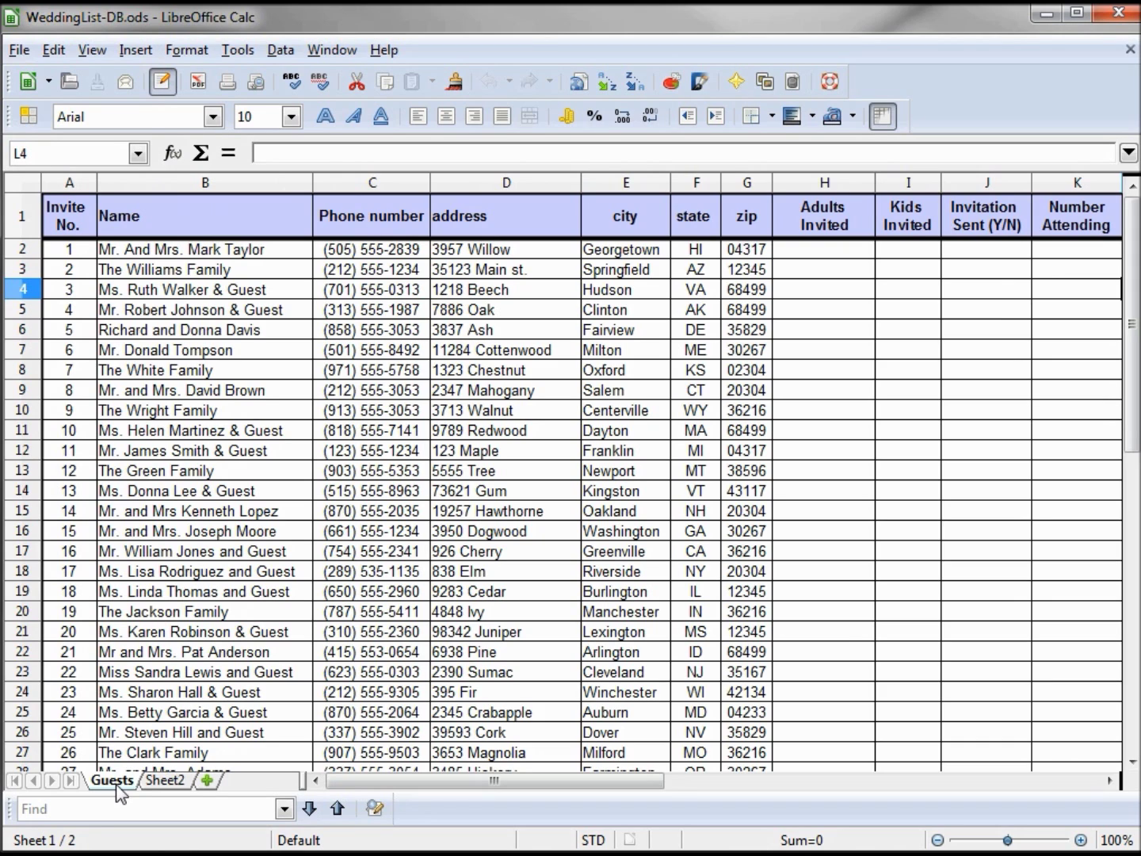
click(17, 52)
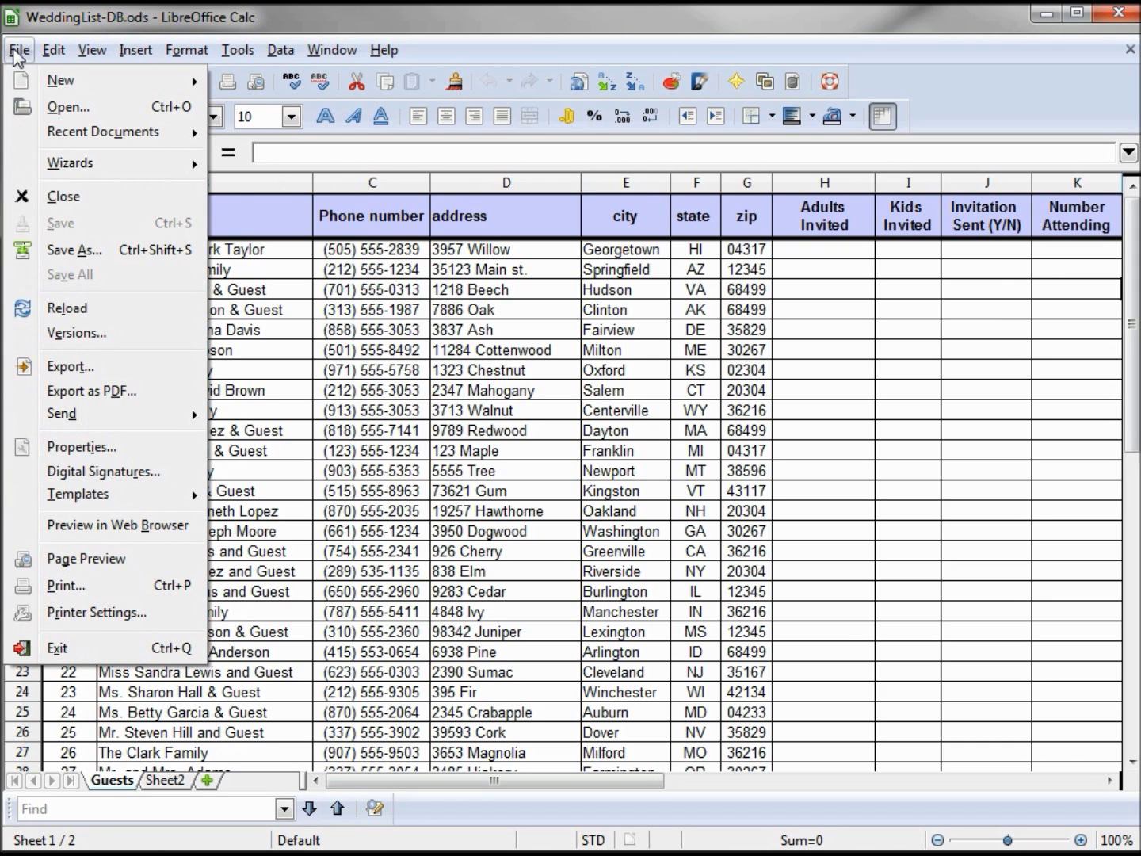
click(63, 250)
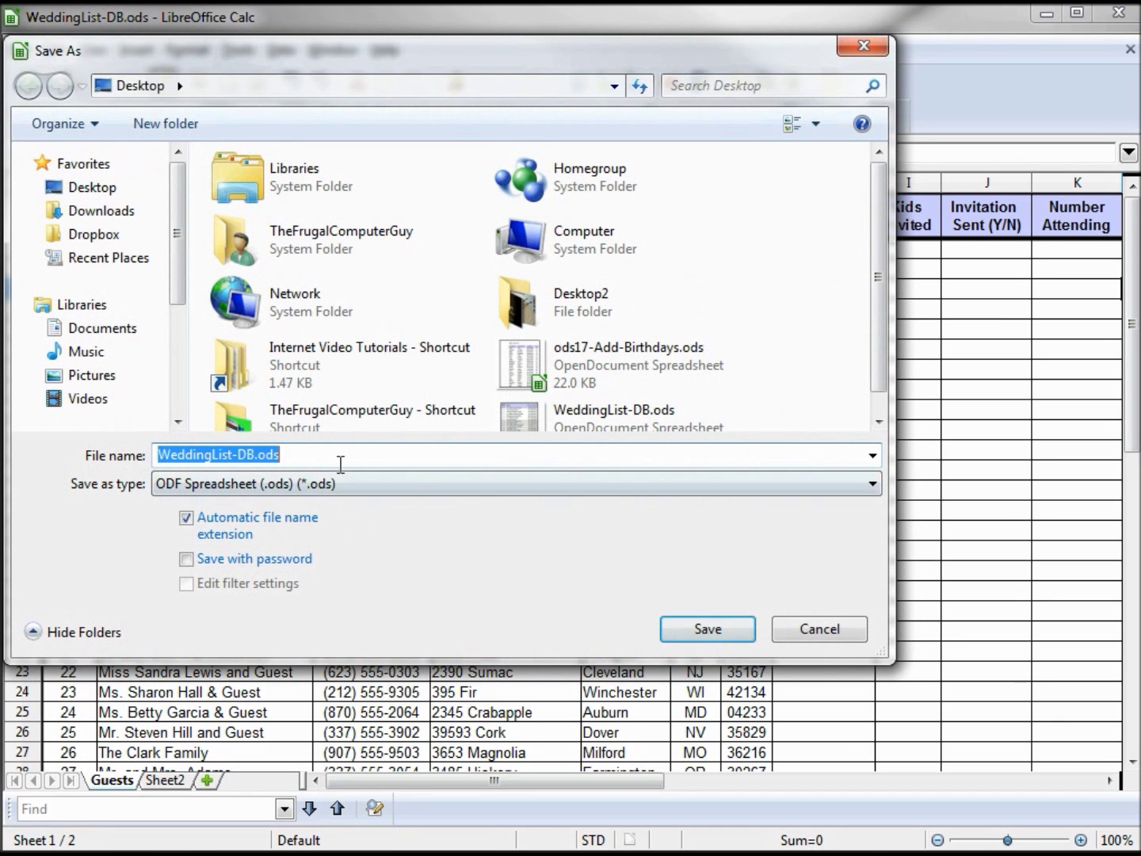
click(337, 454)
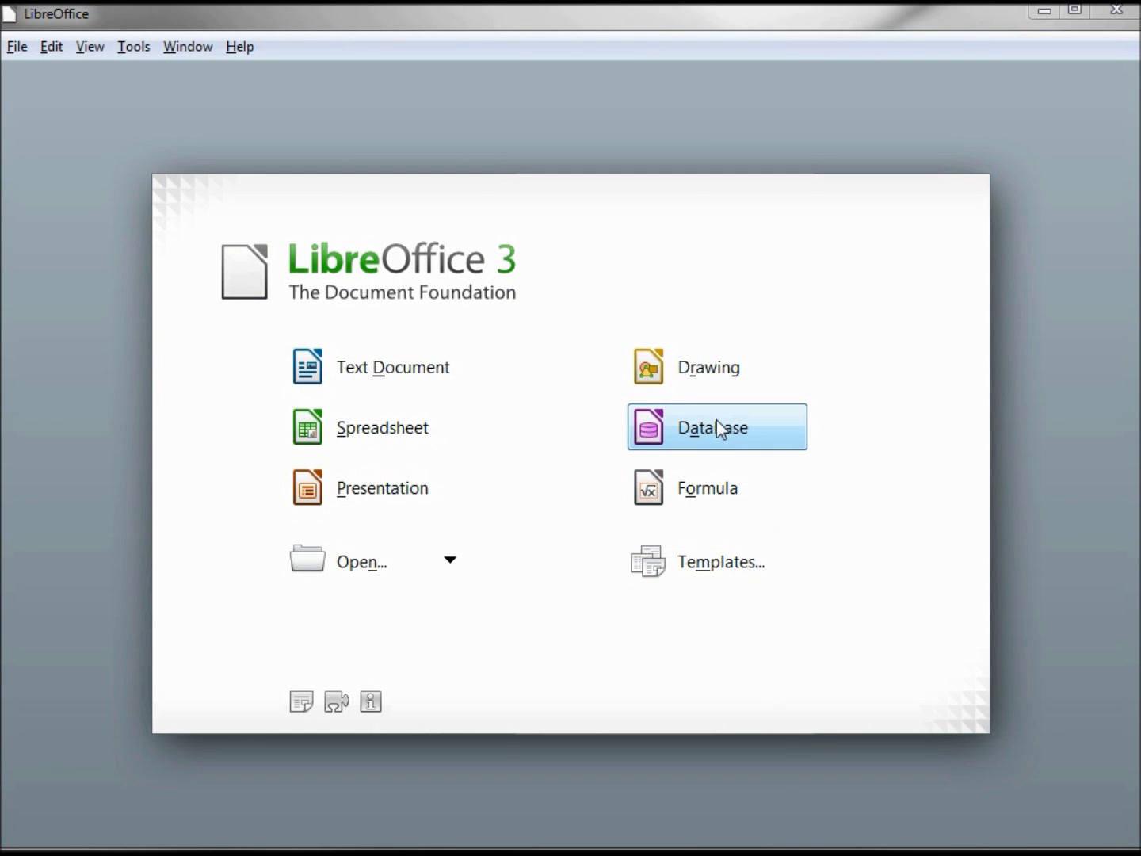
Step: Start a new database that connects to an existing Spreadsheet data source
click(716, 428)
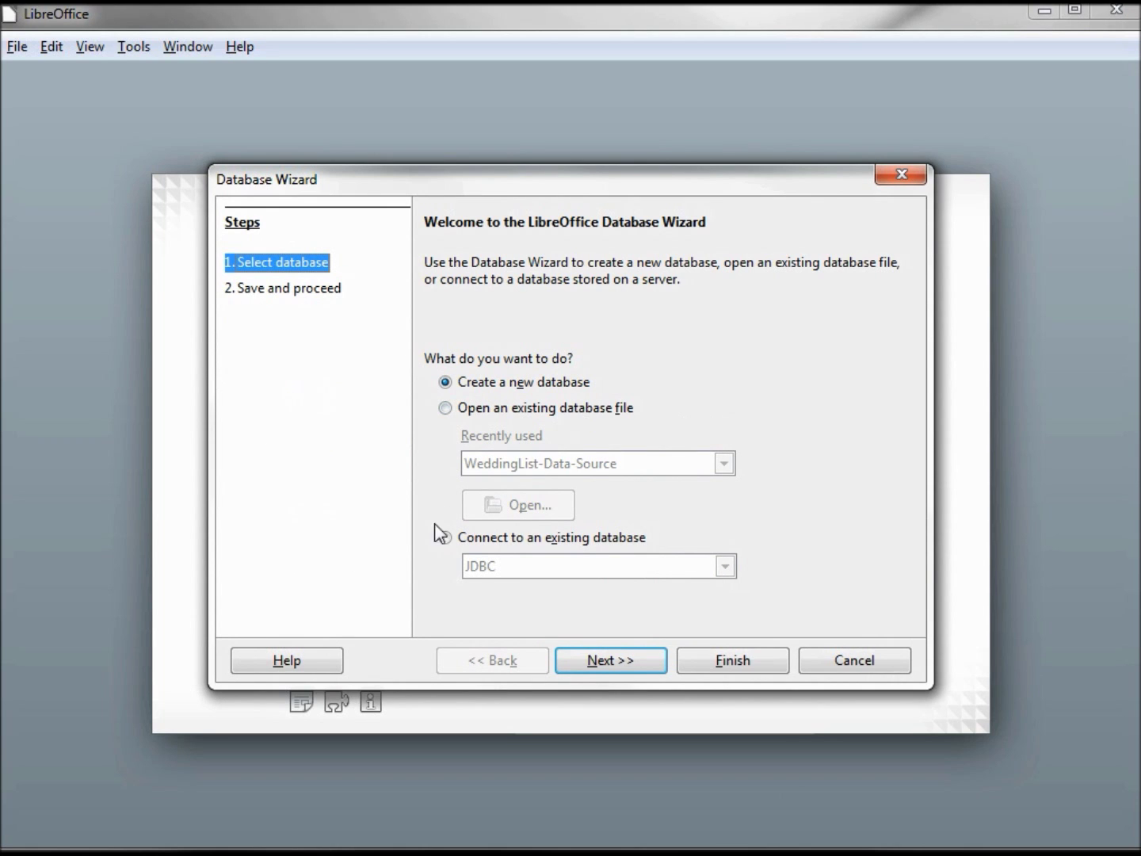
click(444, 538)
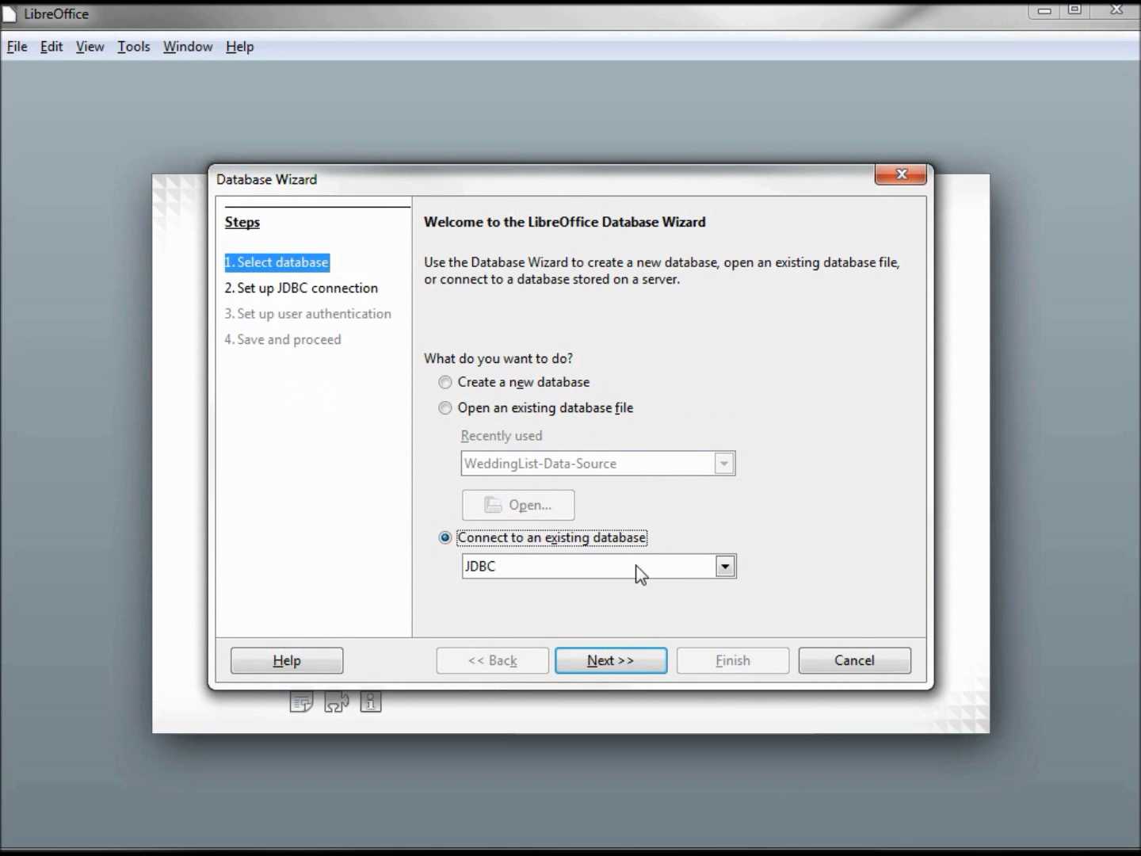
click(725, 566)
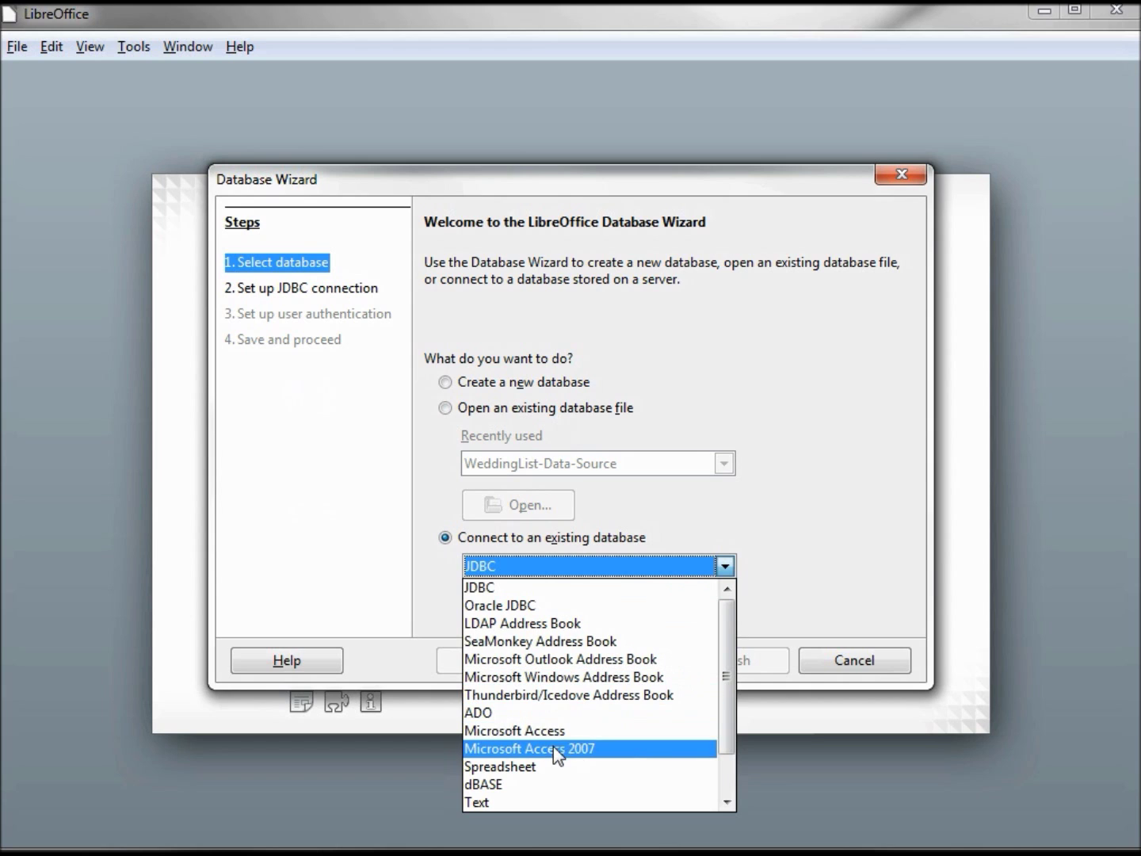
click(552, 767)
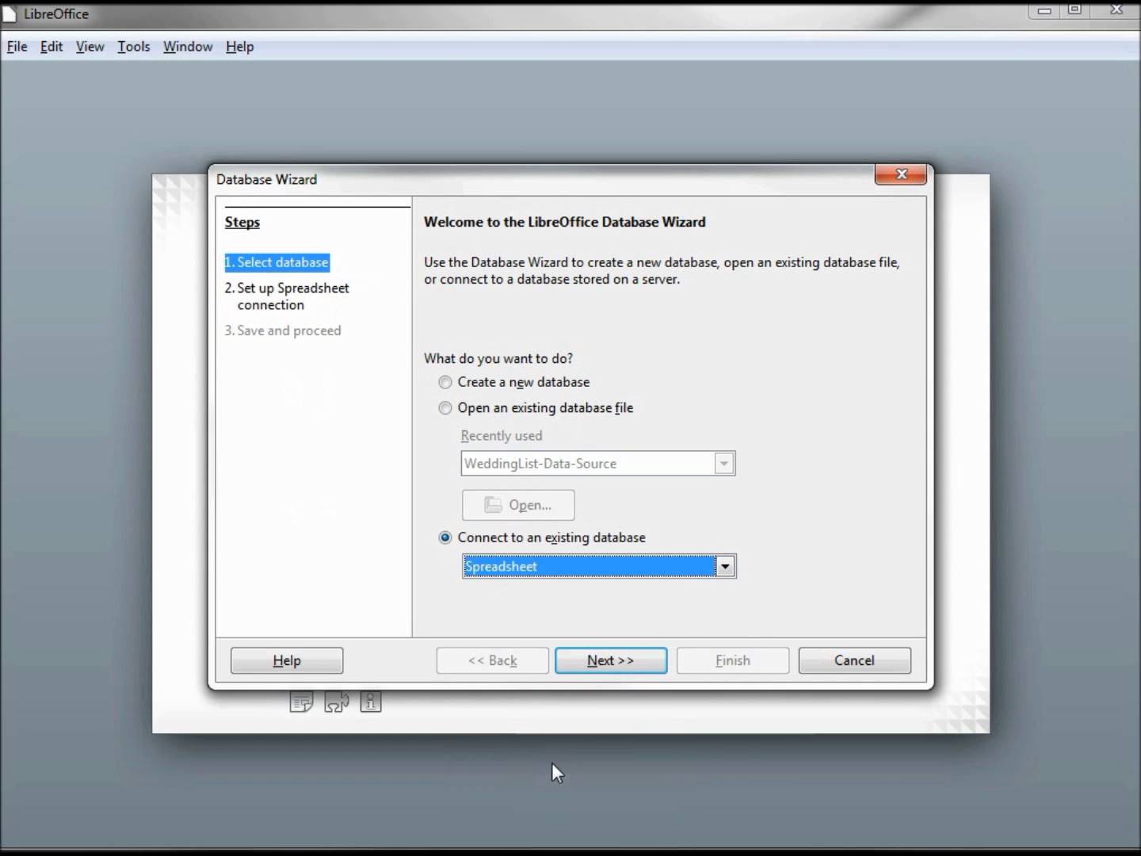
click(610, 660)
Step: Link the database connection to the WeddingList-DB.ods spreadsheet
click(867, 346)
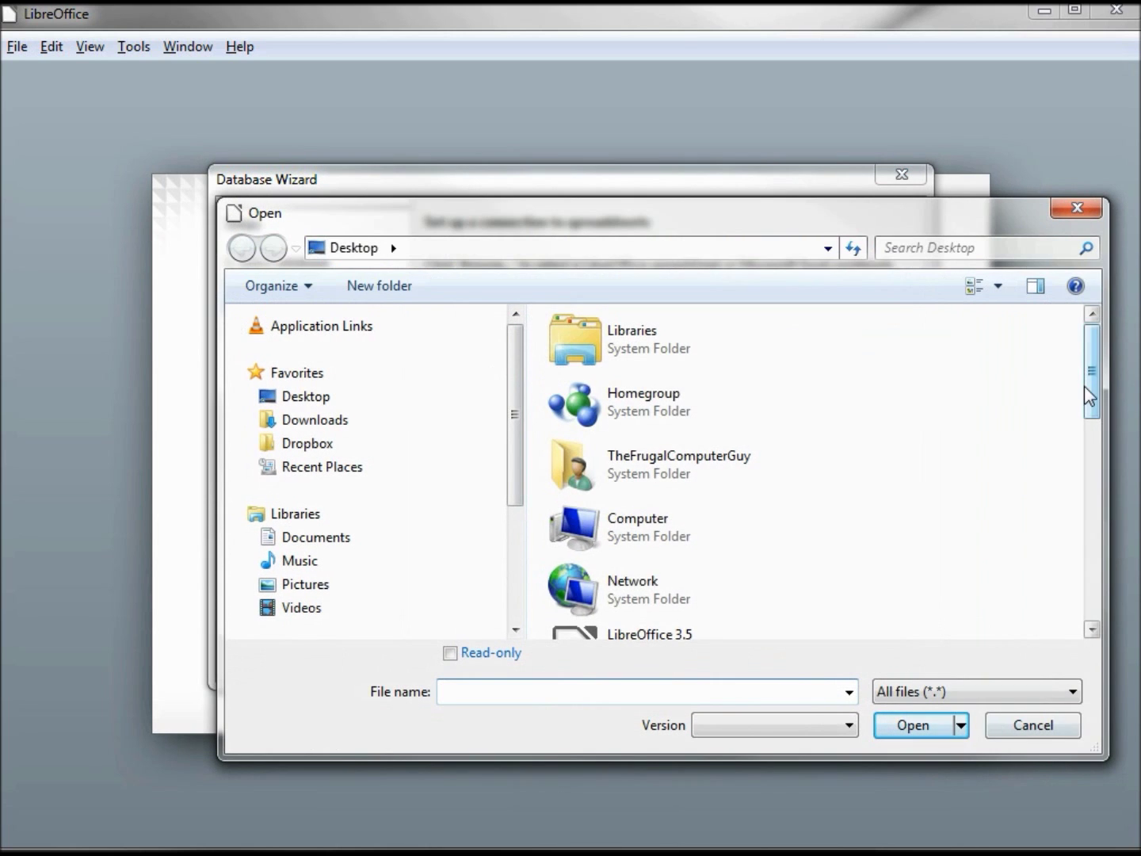
drag(1086, 387, 1098, 621)
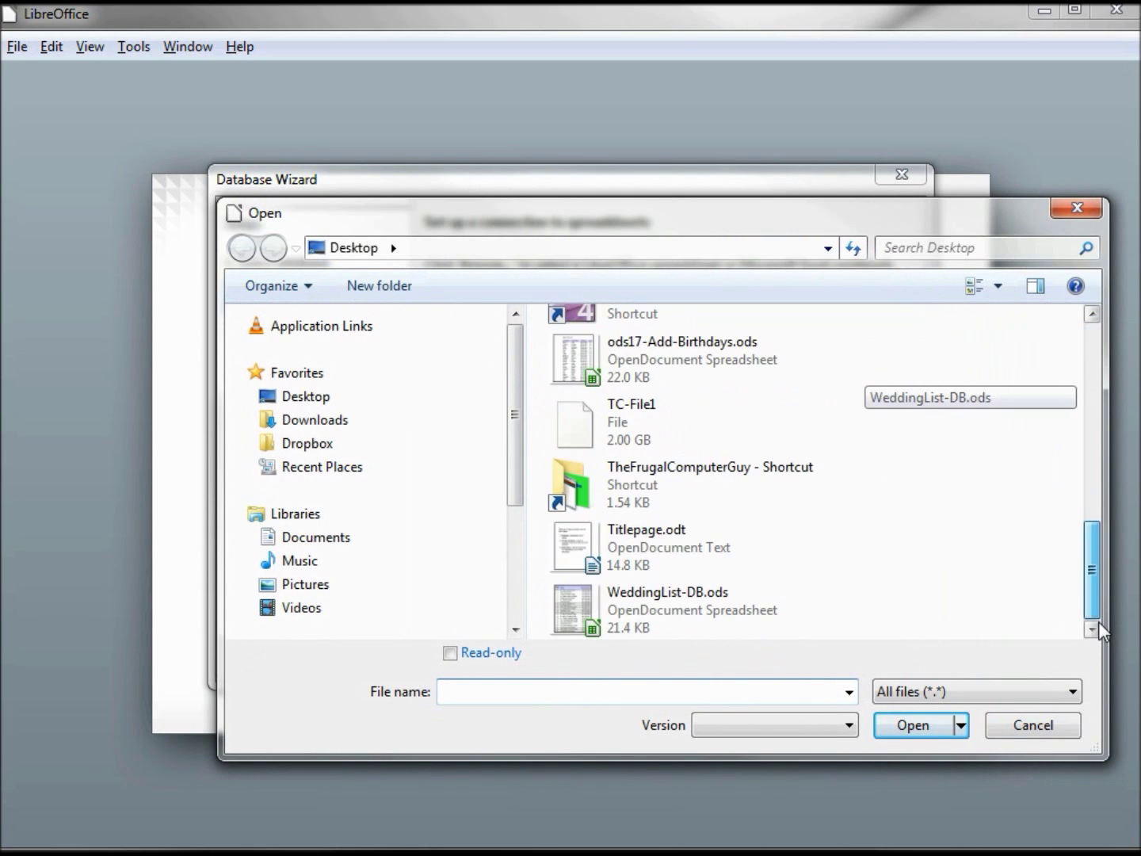
click(674, 594)
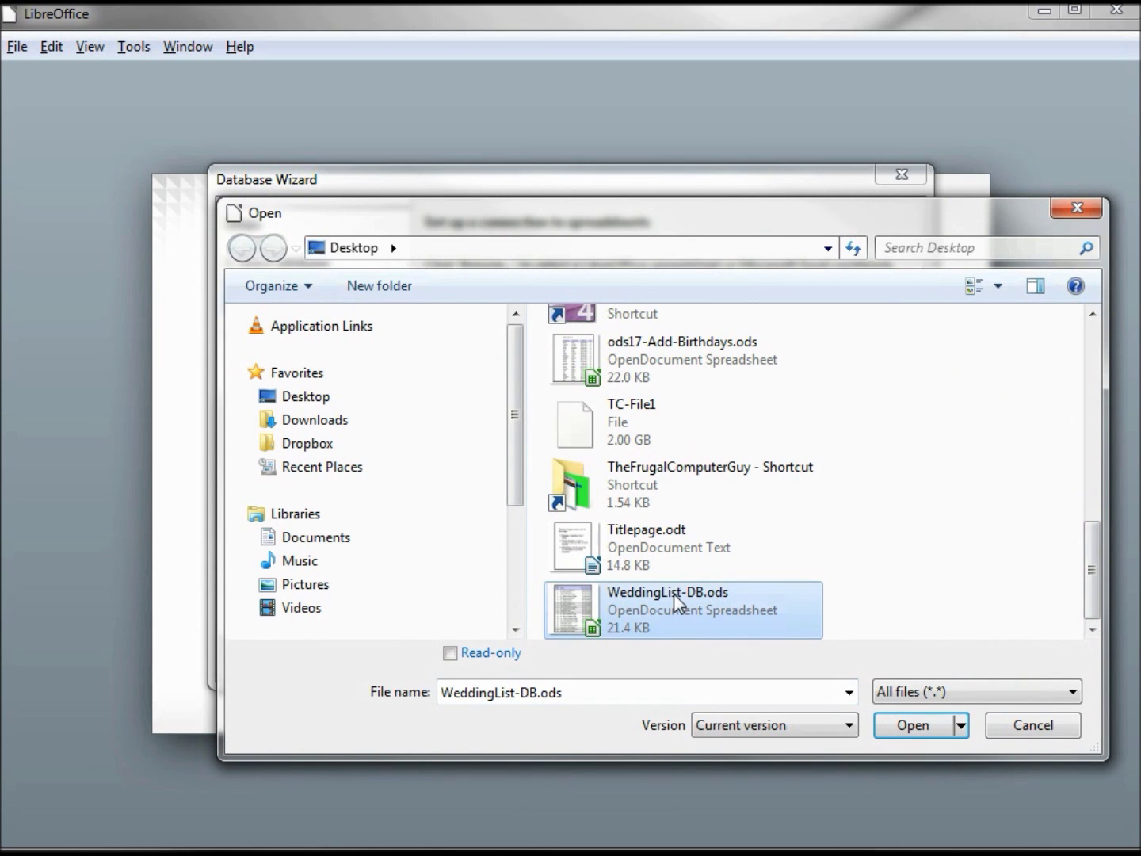
click(915, 725)
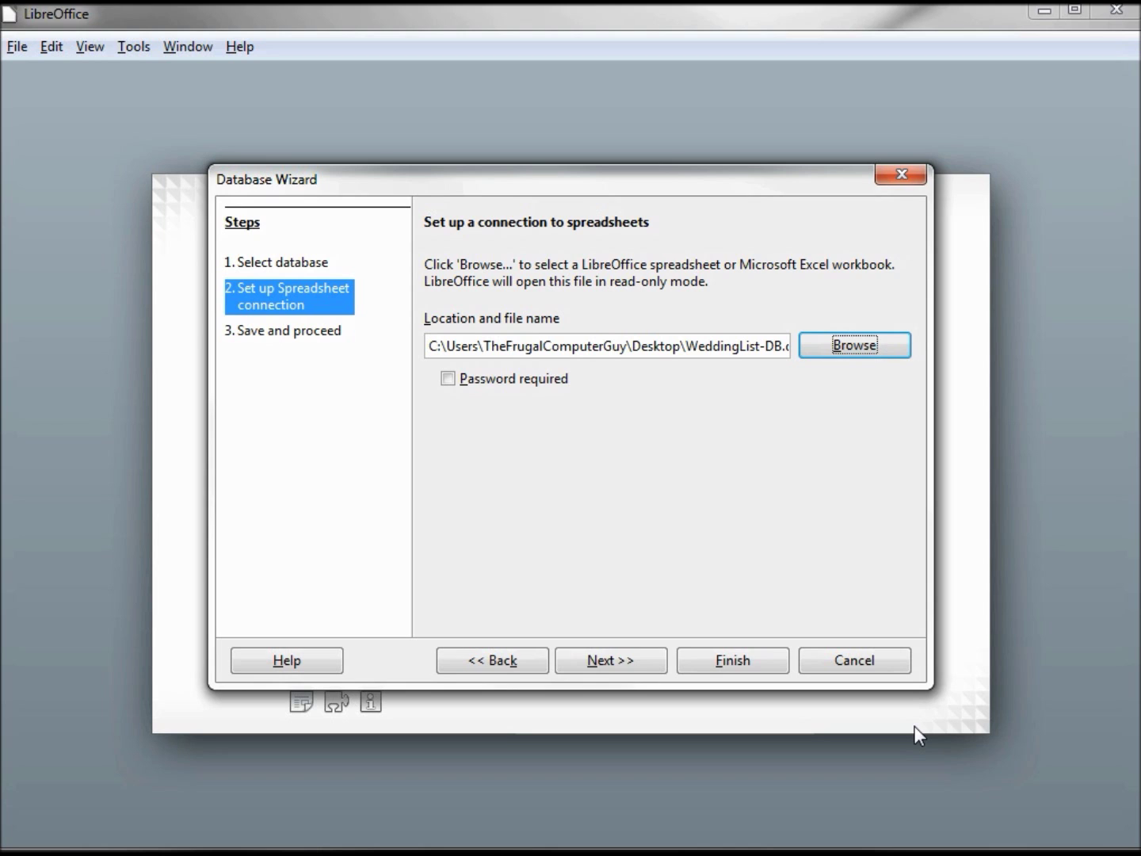
Step: Finish without opening for editing and save the database as WeddingList-Data-Source
click(607, 660)
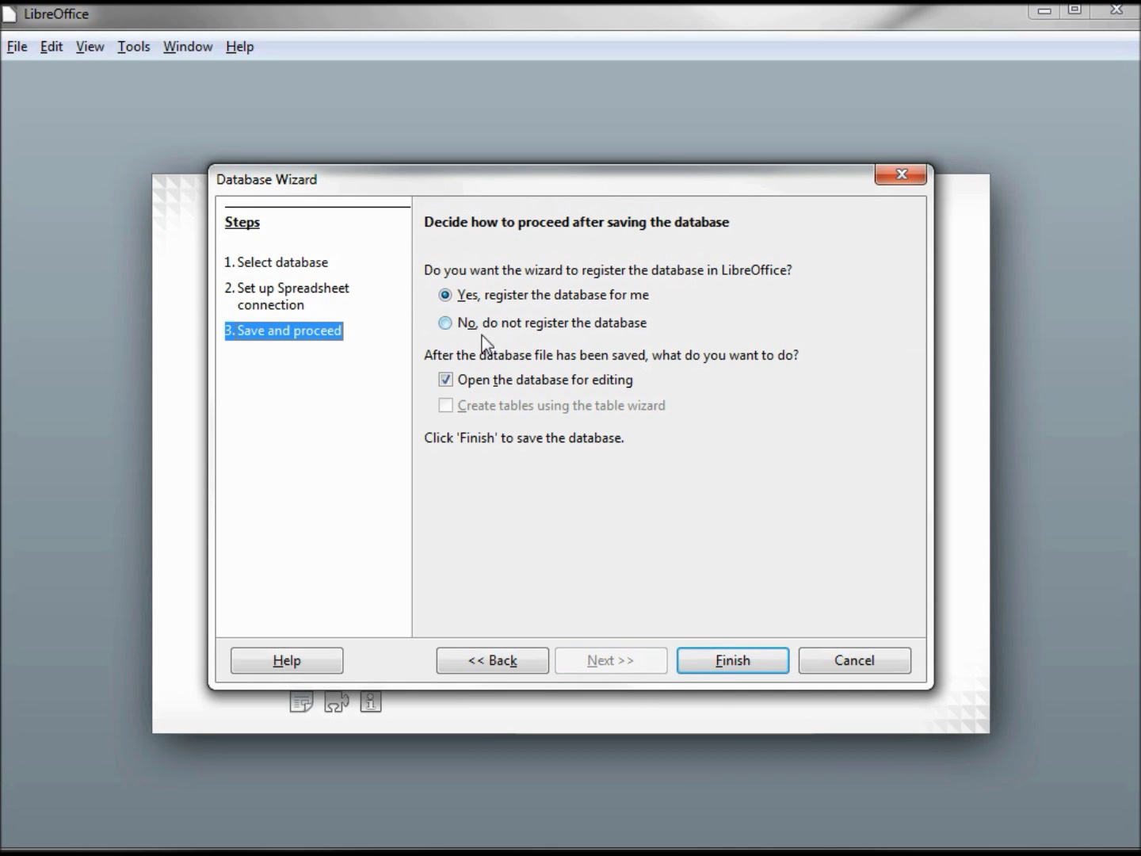
click(445, 380)
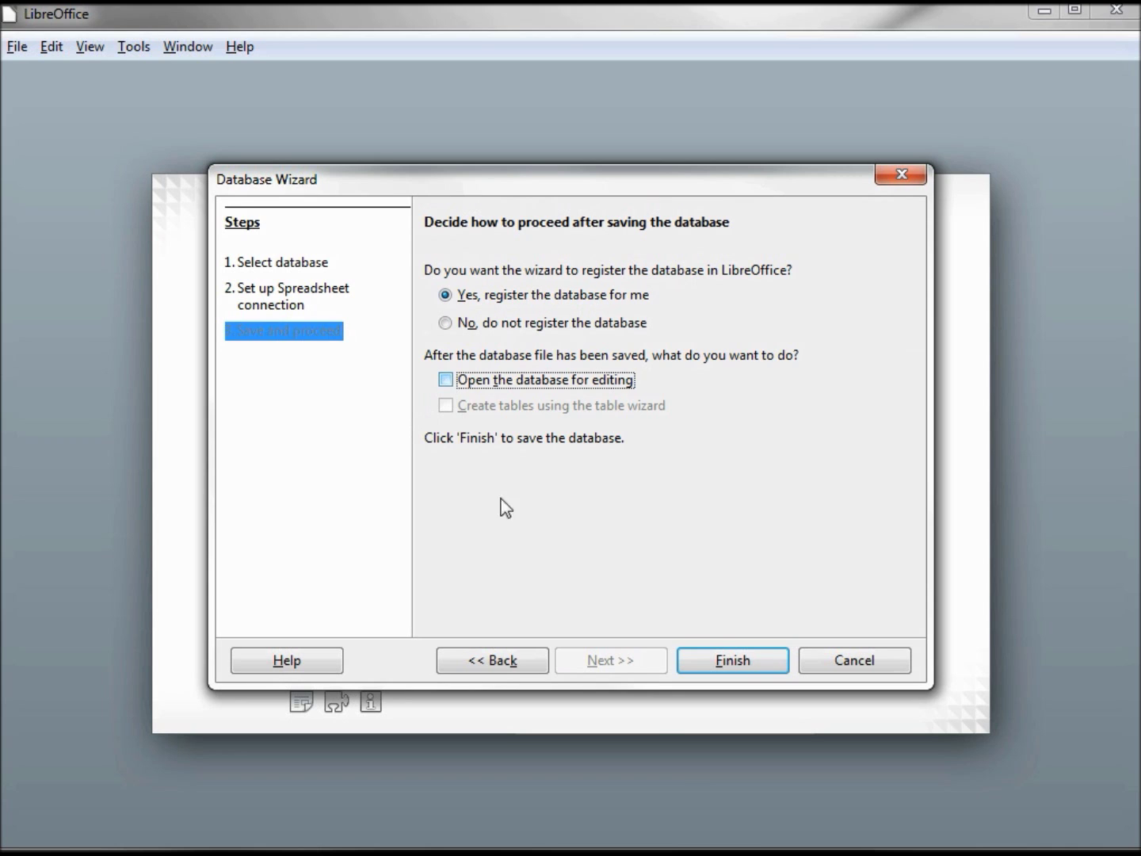
click(738, 659)
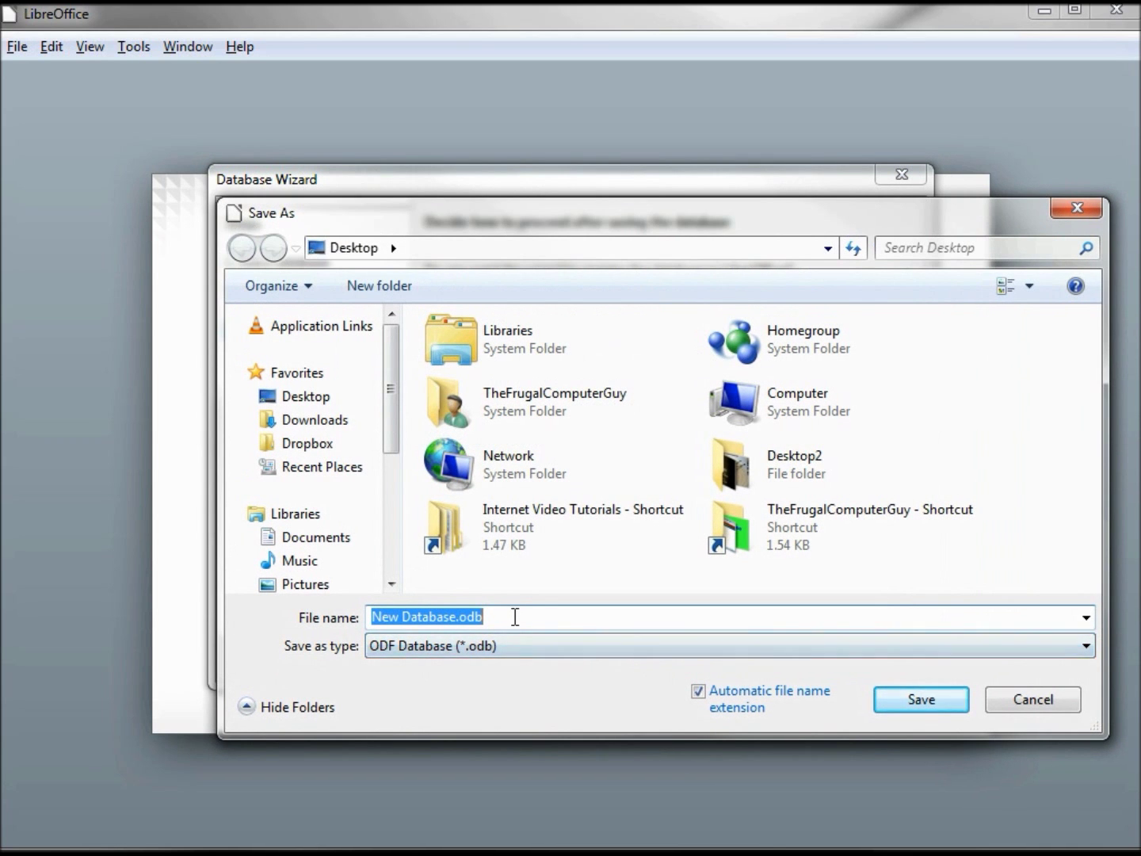
text(WeddingList-Data-Source)
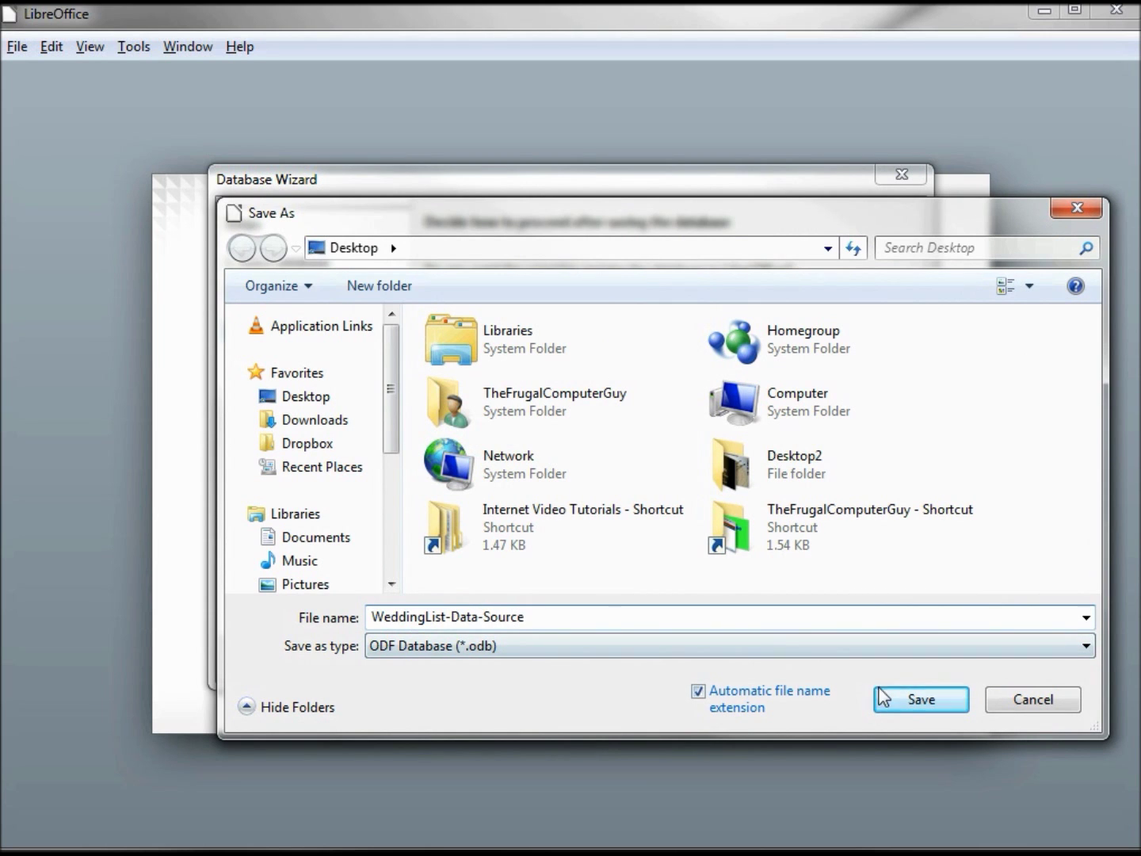
click(917, 705)
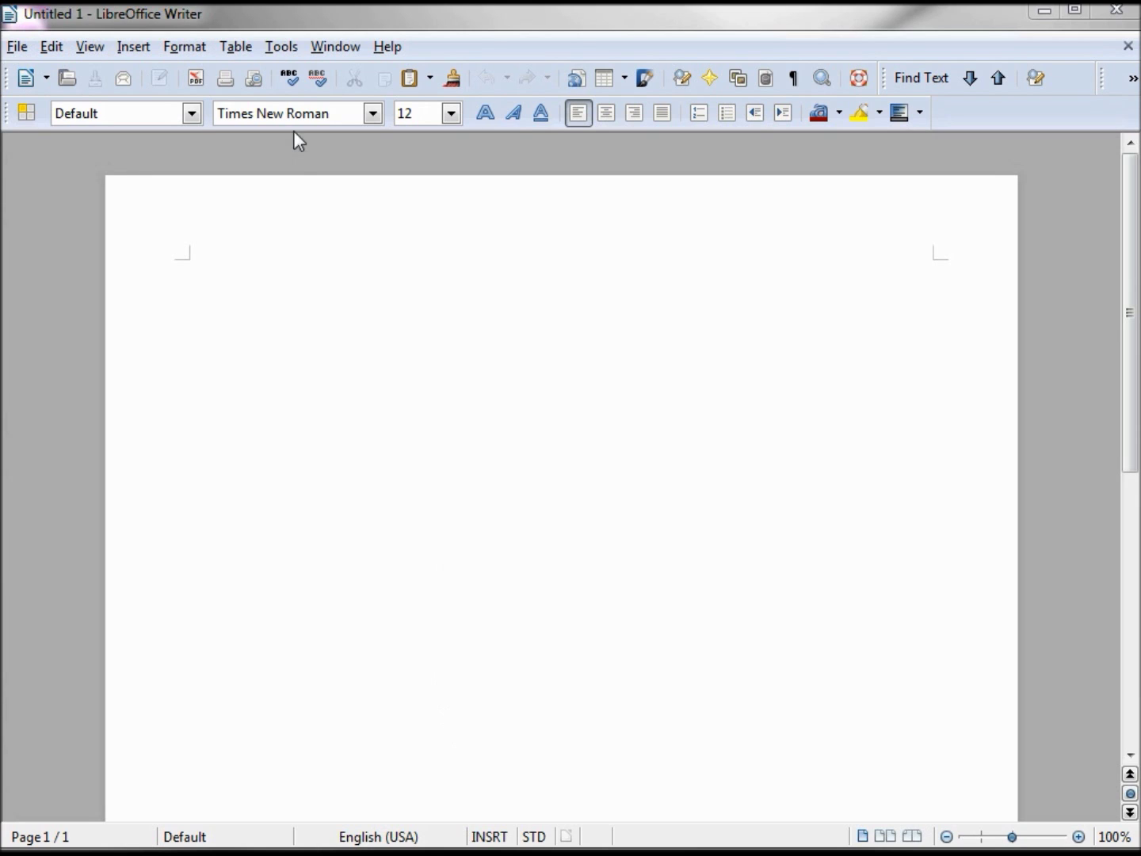
click(273, 49)
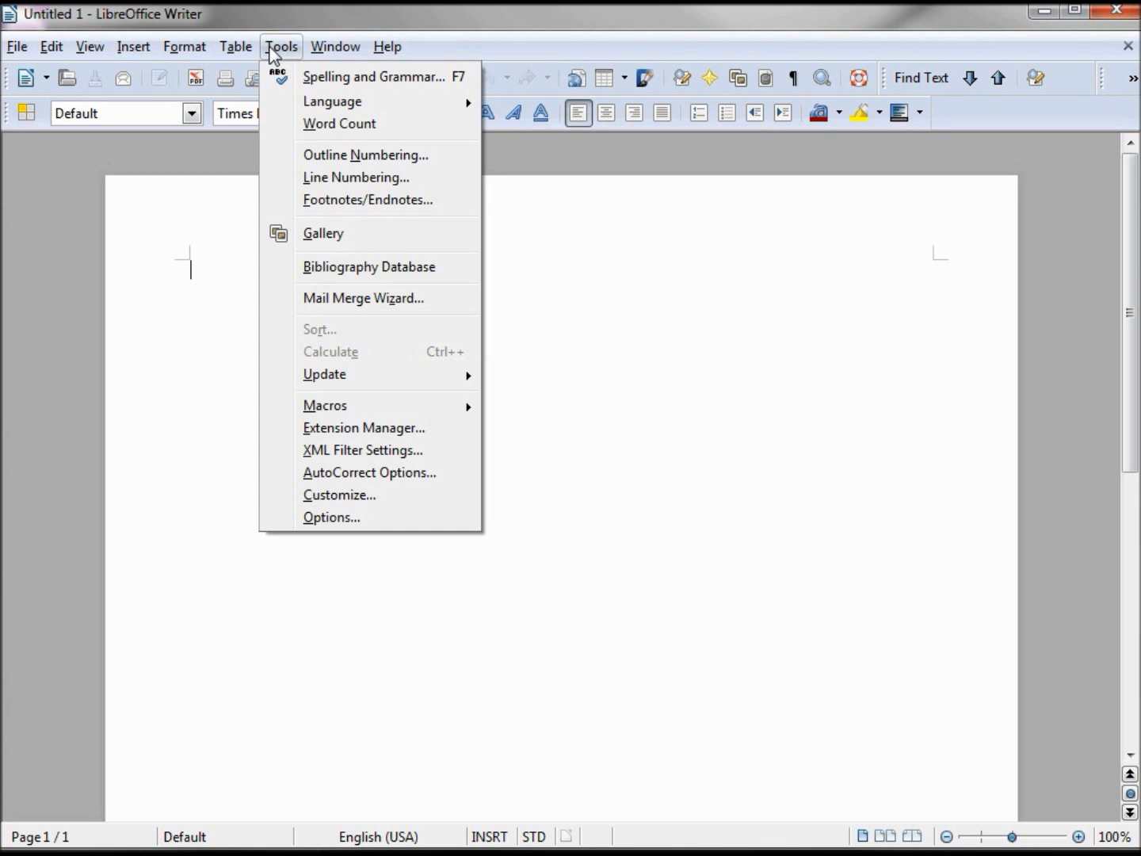
click(331, 519)
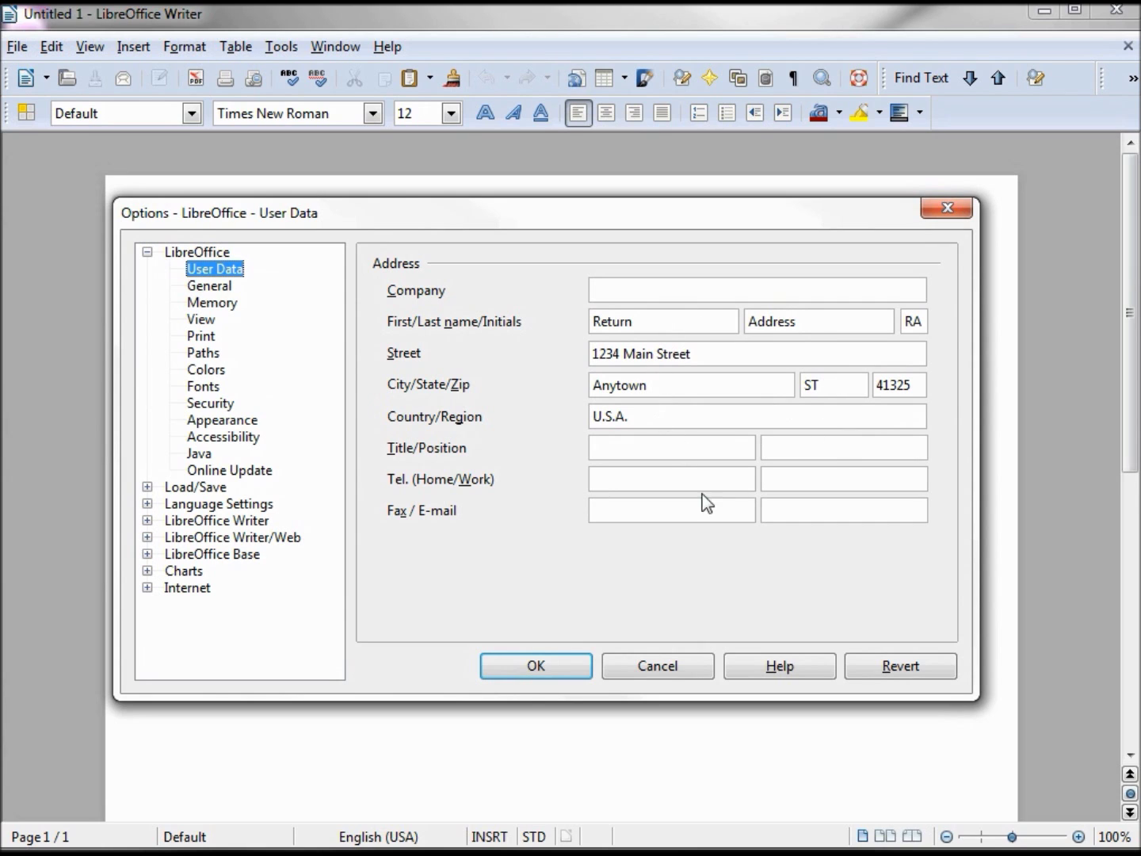
click(665, 667)
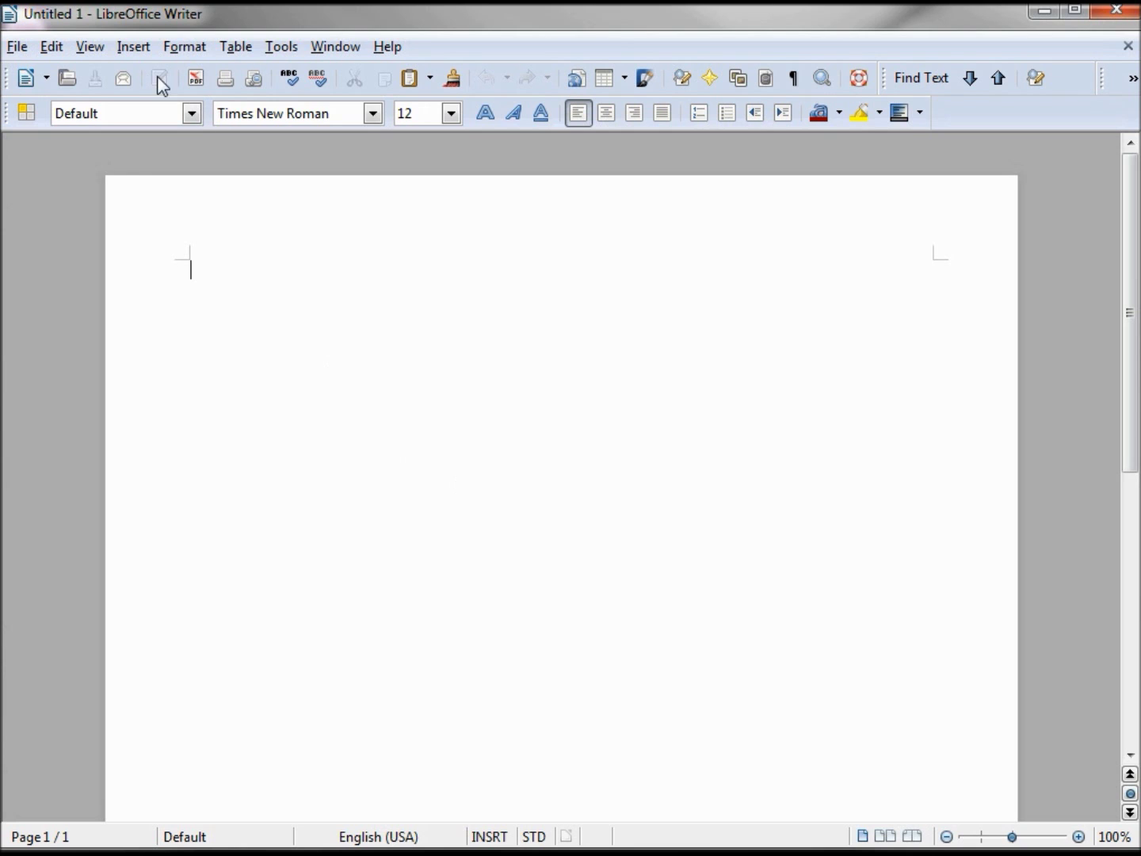
Step: Open the Envelope dialog and turn on the Sender return address
click(133, 48)
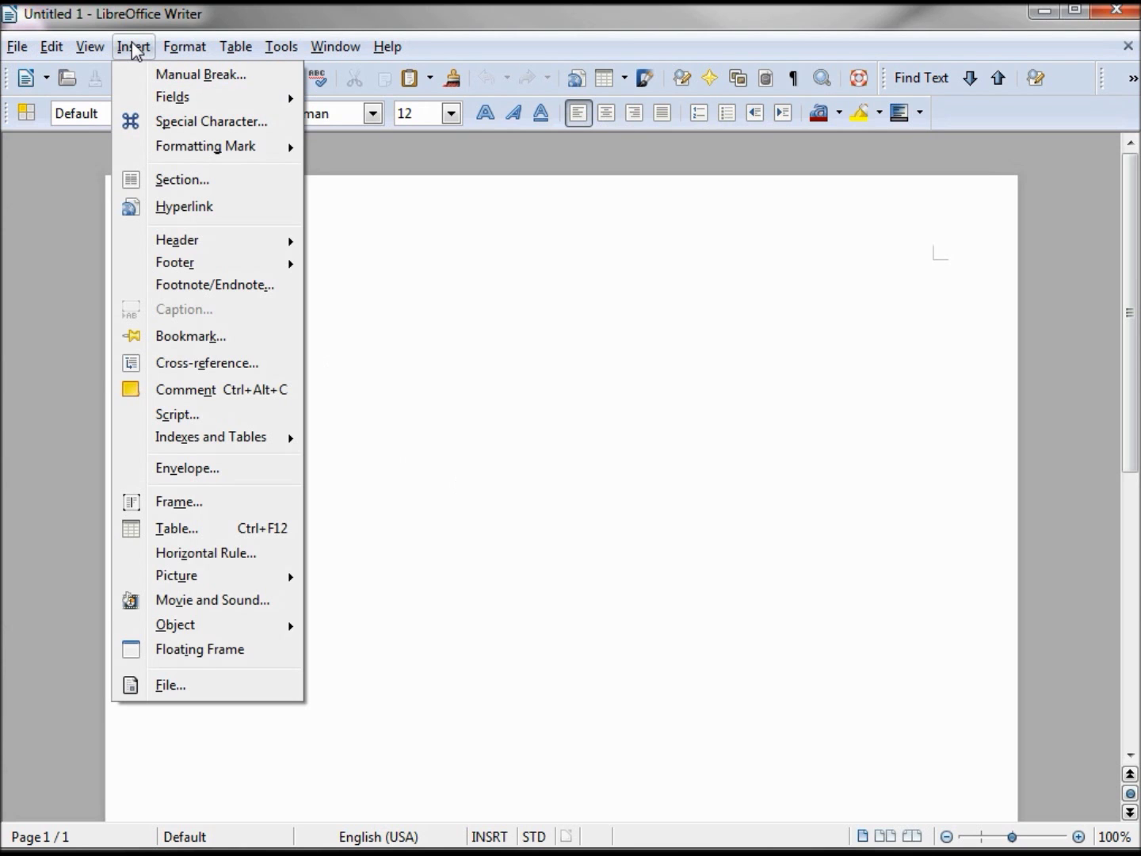
click(191, 467)
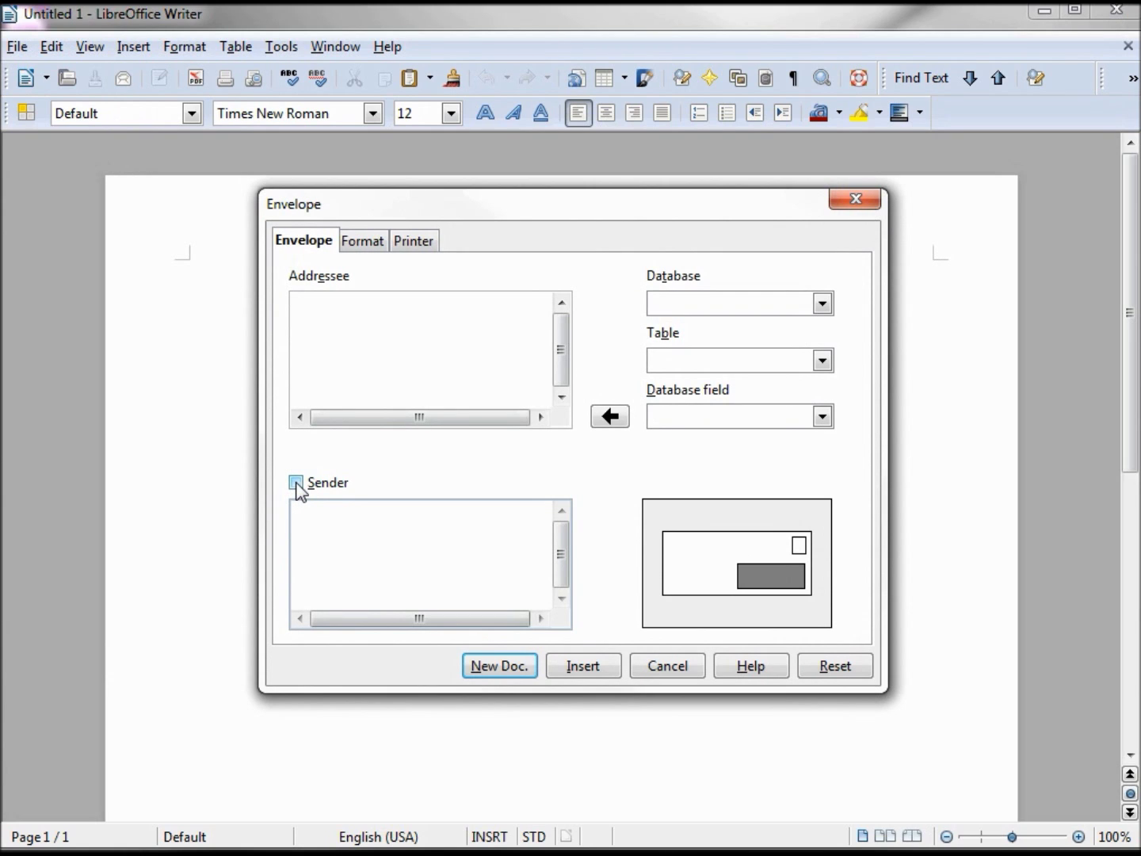
click(296, 482)
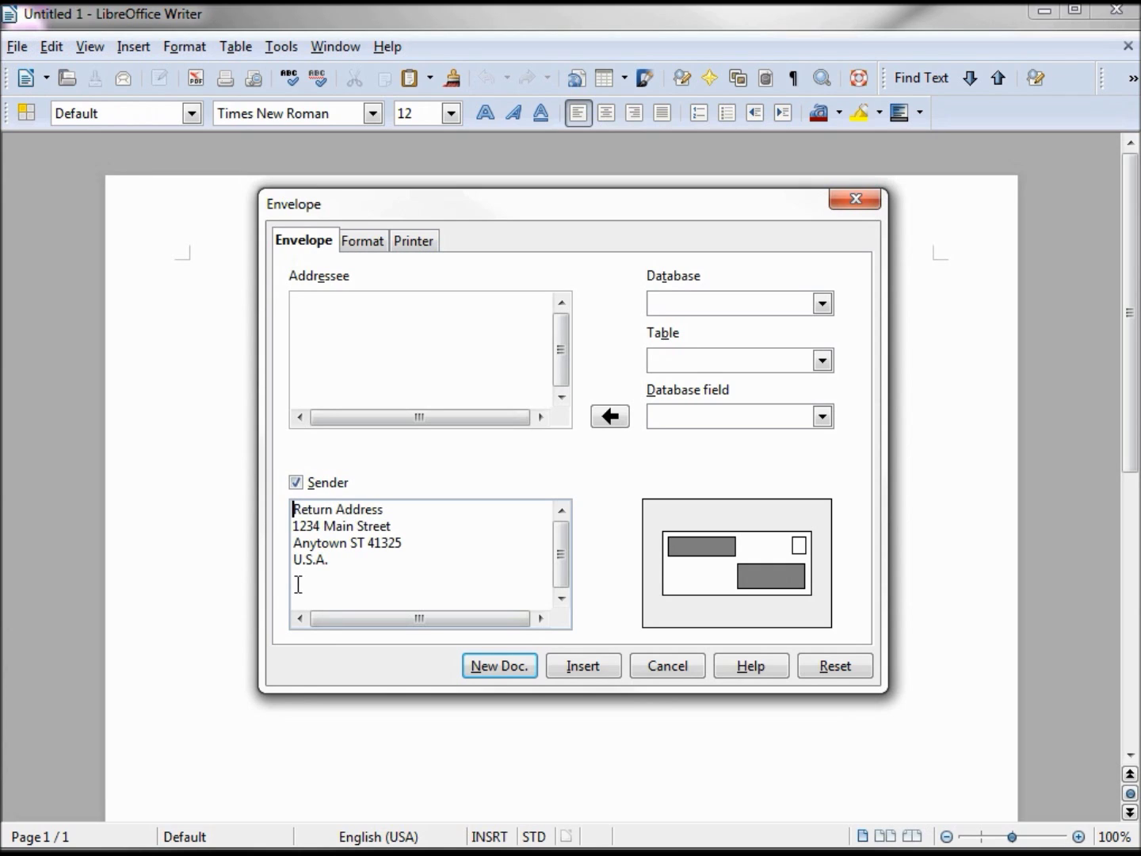
Step: Clear the custom sender text and toggle Sender off and on to restore the 1234 Main Street address
drag(338, 575, 270, 461)
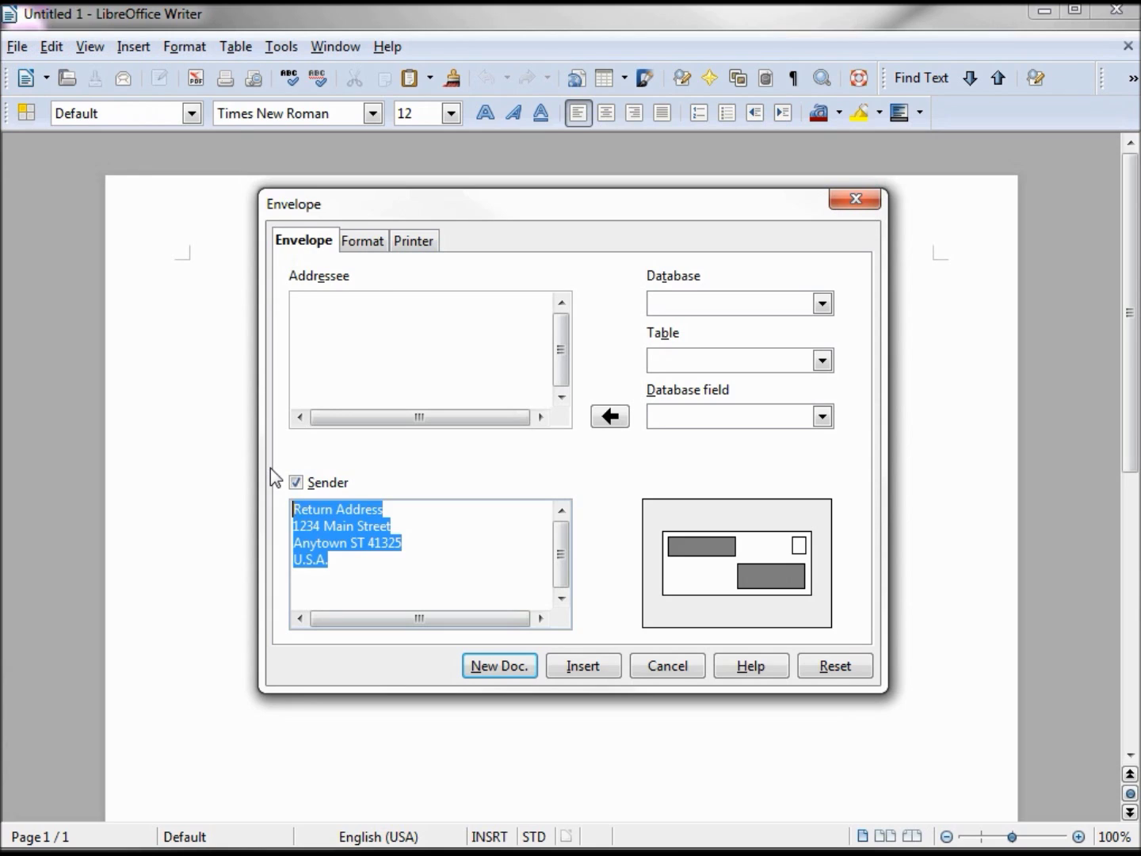
key(Delete)
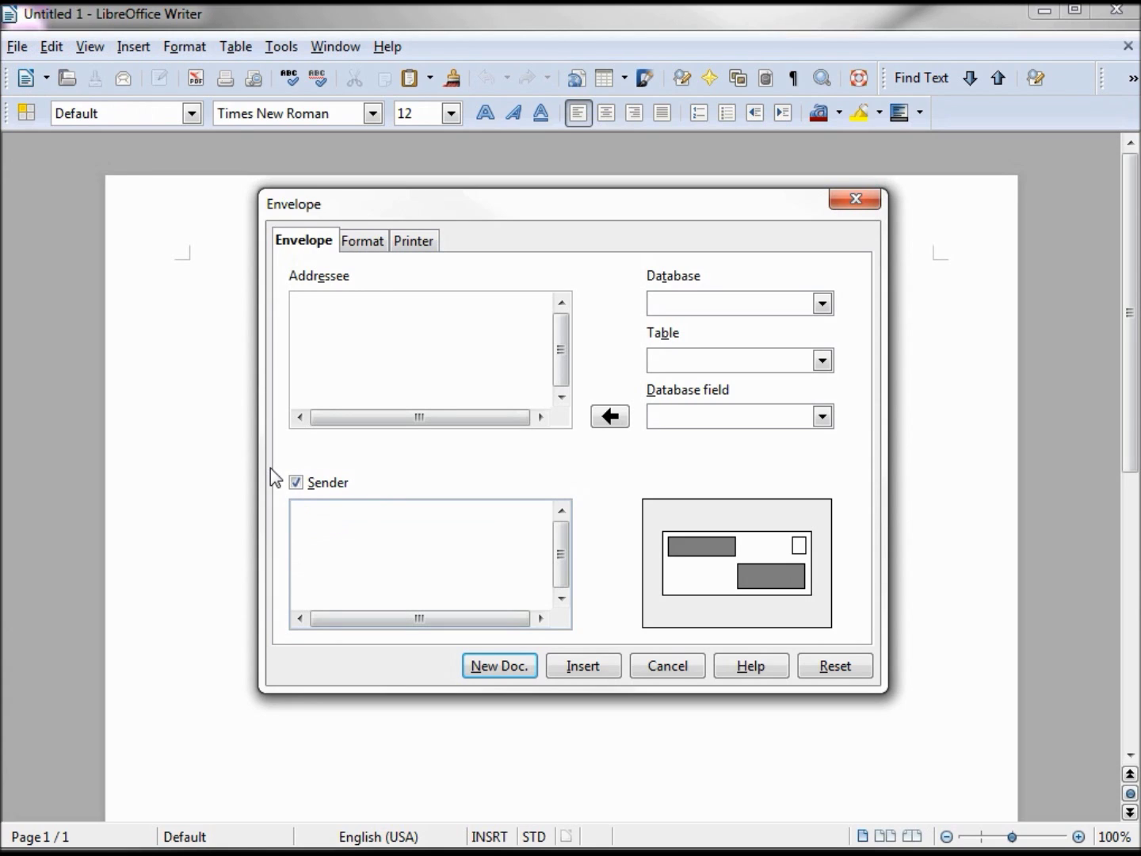
text(ABC 123)
key(Return)
key(BackSpace)
key(BackSpace)
key(BackSpace)
key(BackSpace)
key(BackSpace)
key(BackSpace)
key(BackSpace)
key(BackSpace)
click(296, 482)
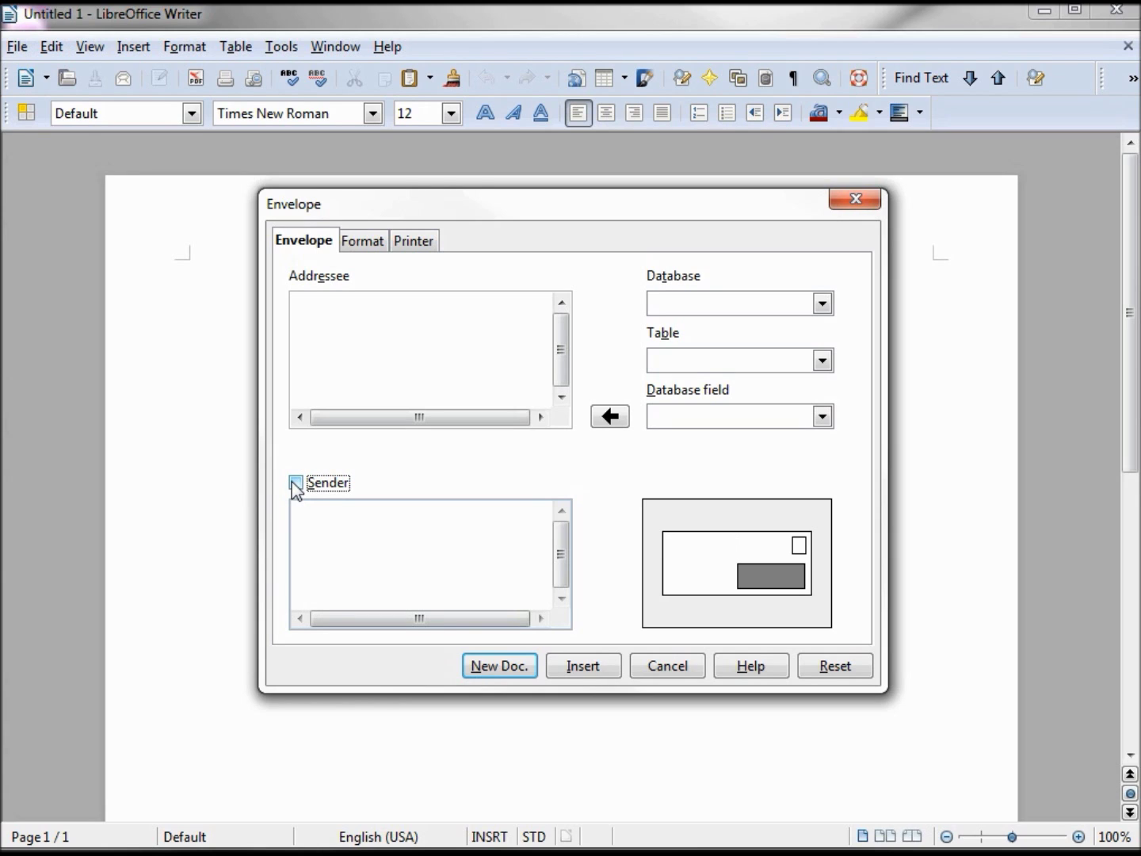
click(295, 482)
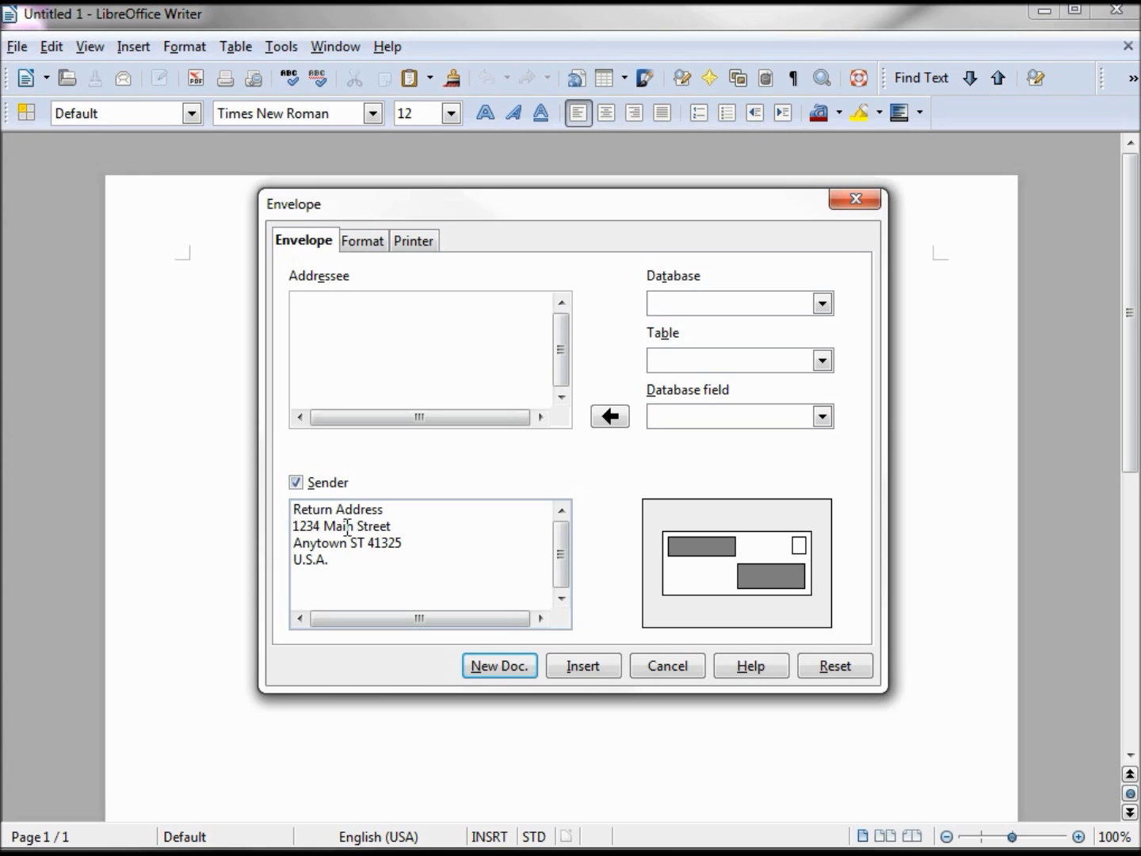
key(Tab)
click(313, 308)
Step: Choose the WeddingList-Data-Source database and its Guests table for the addressee
click(822, 304)
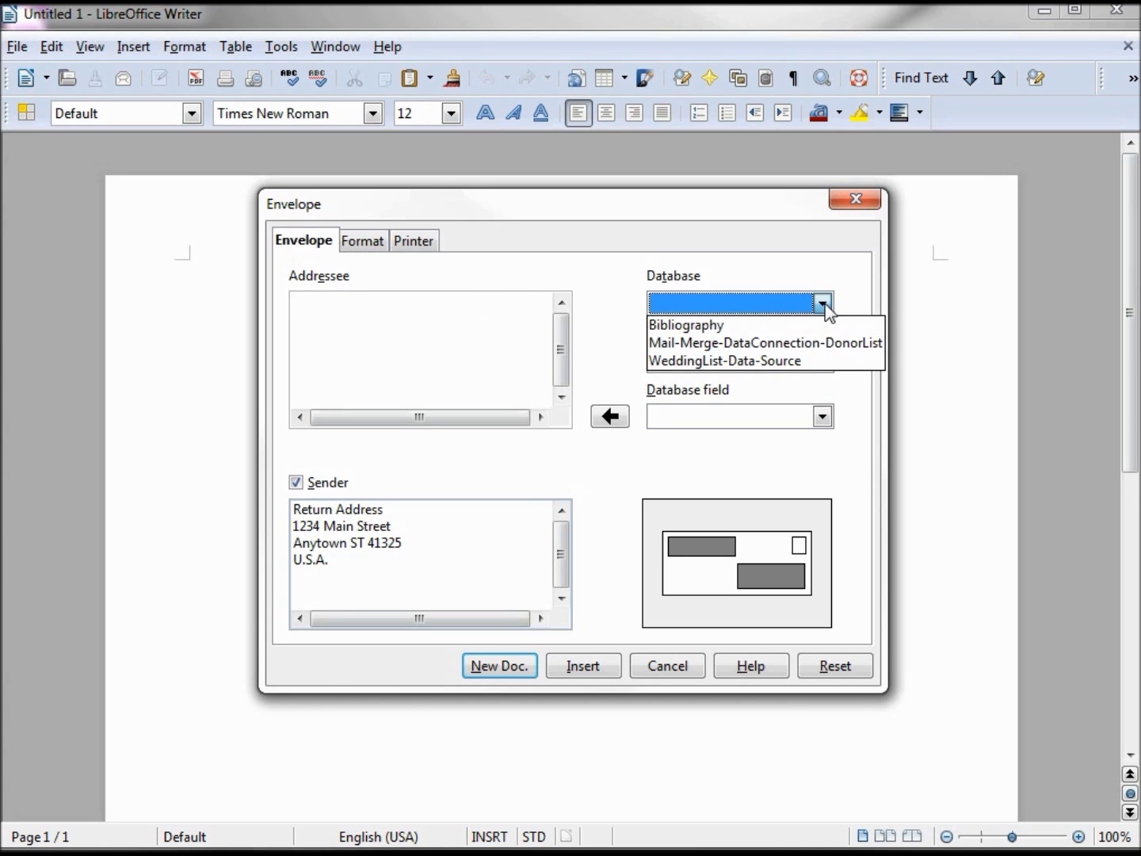
click(762, 361)
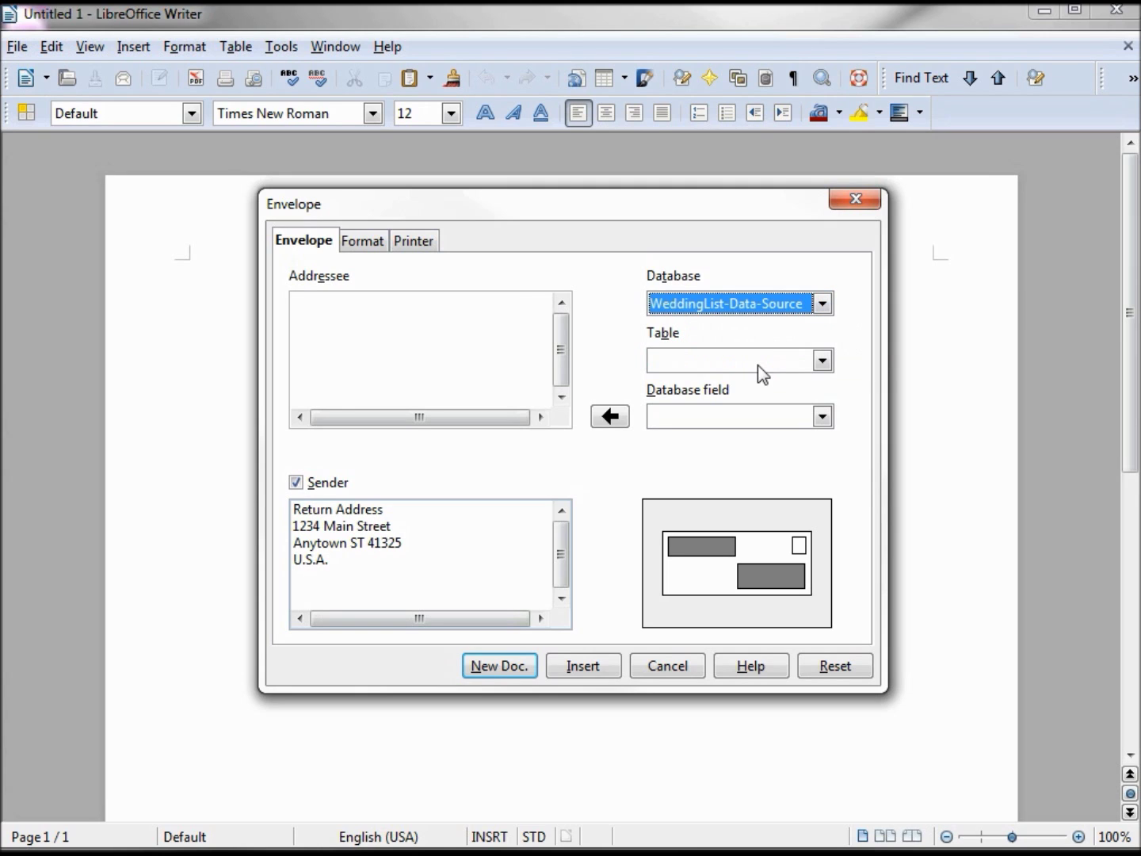
click(823, 361)
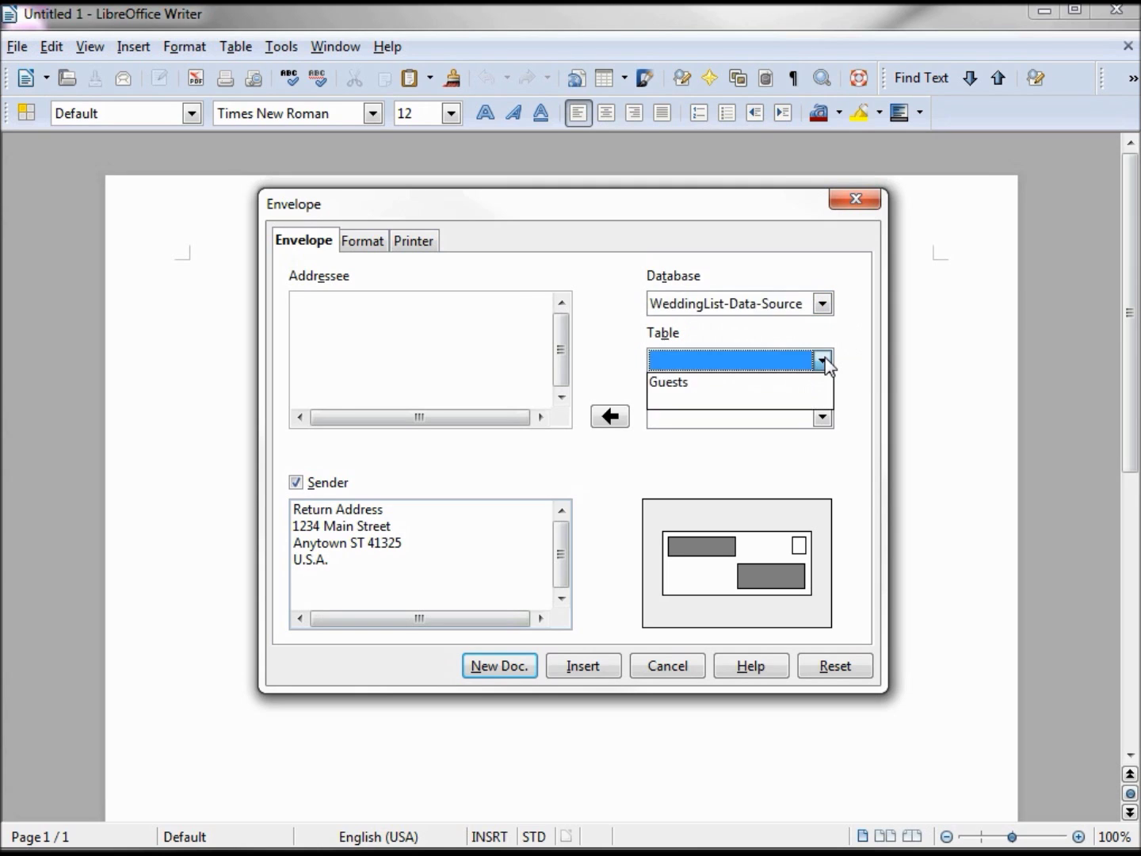
click(708, 385)
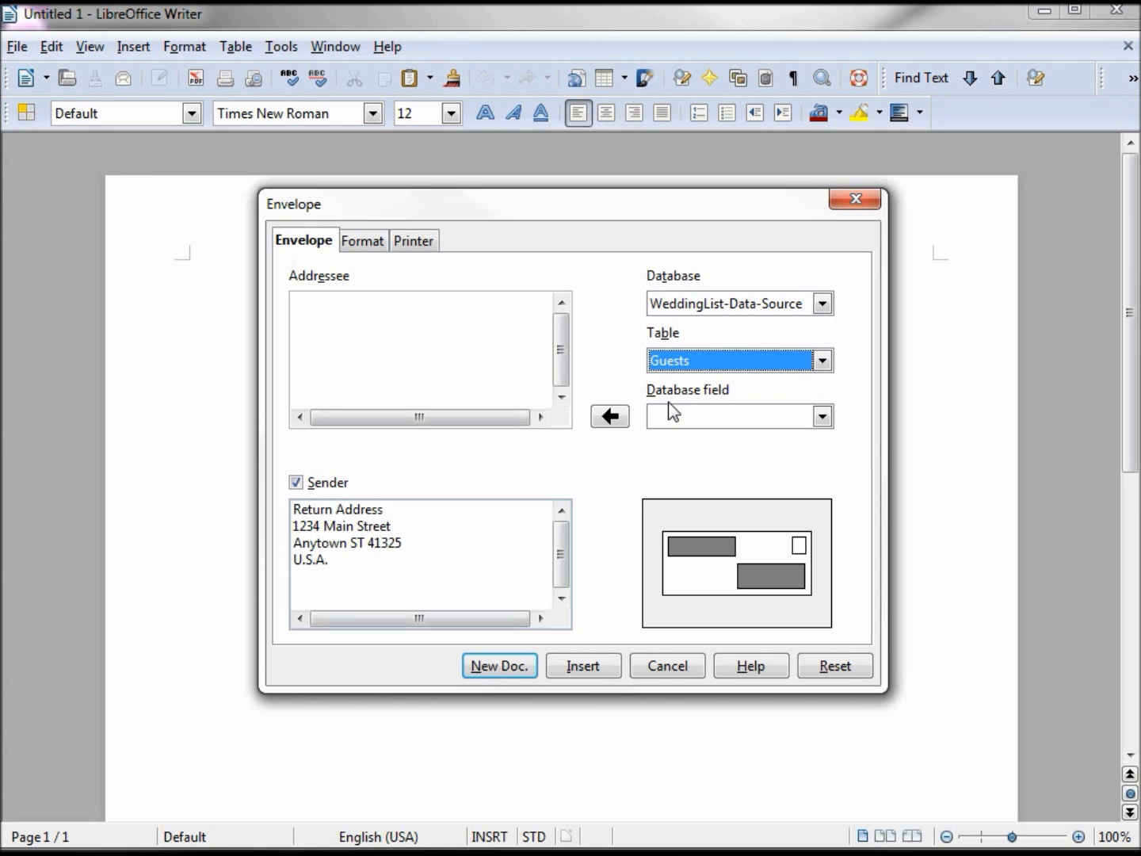
Step: Insert the Name field, then the address field on a second line
click(825, 419)
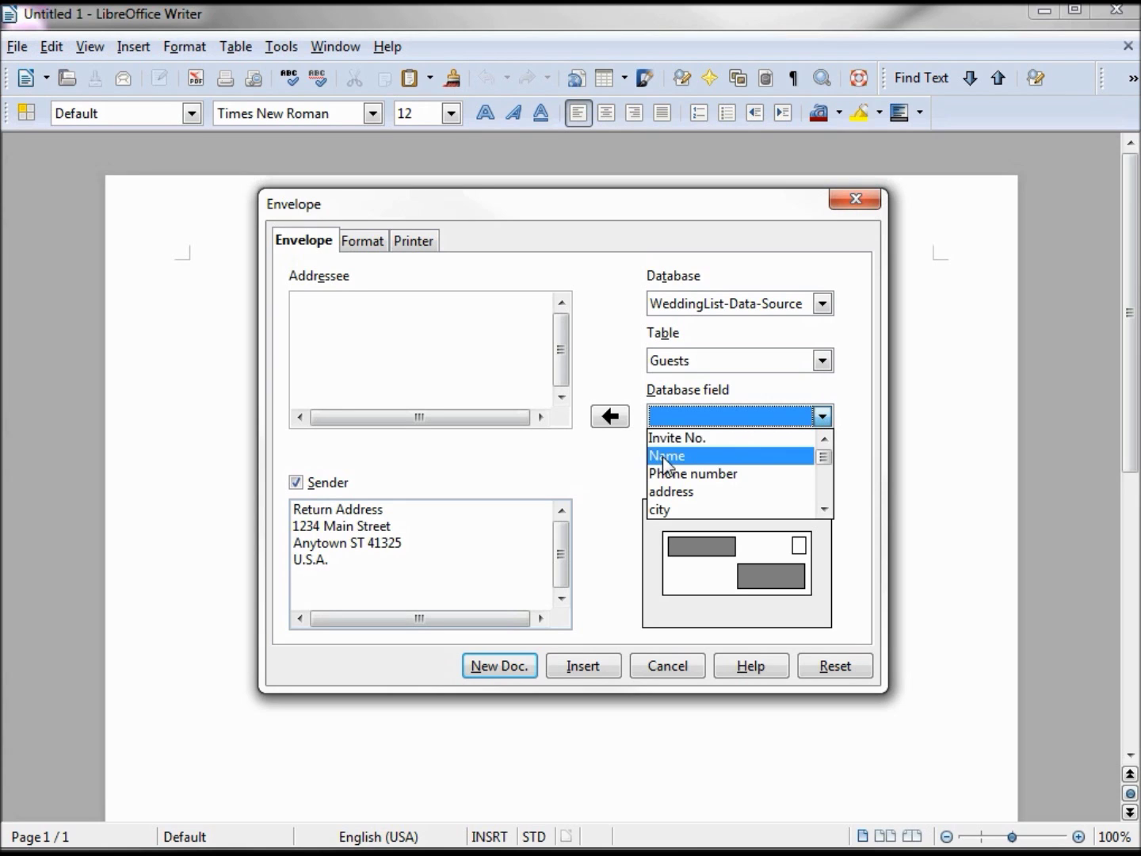
click(737, 457)
click(609, 420)
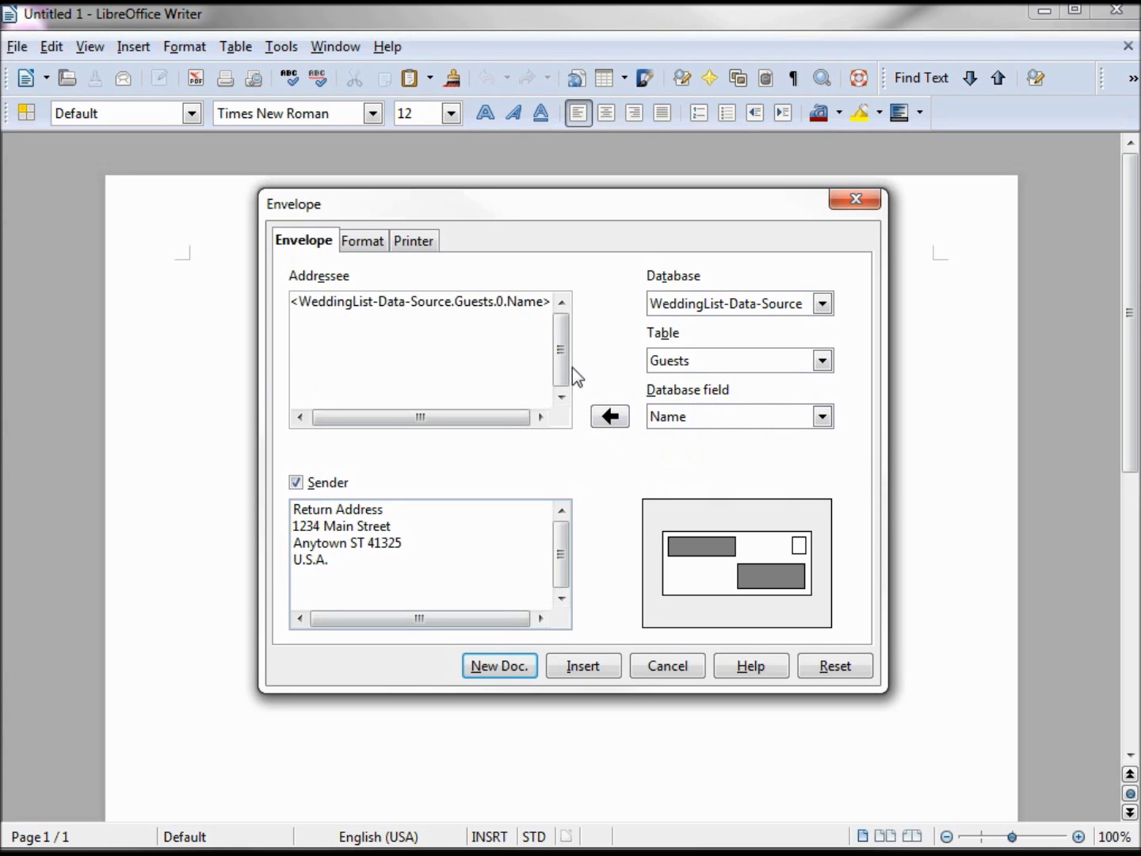
click(536, 301)
key(End)
key(Return)
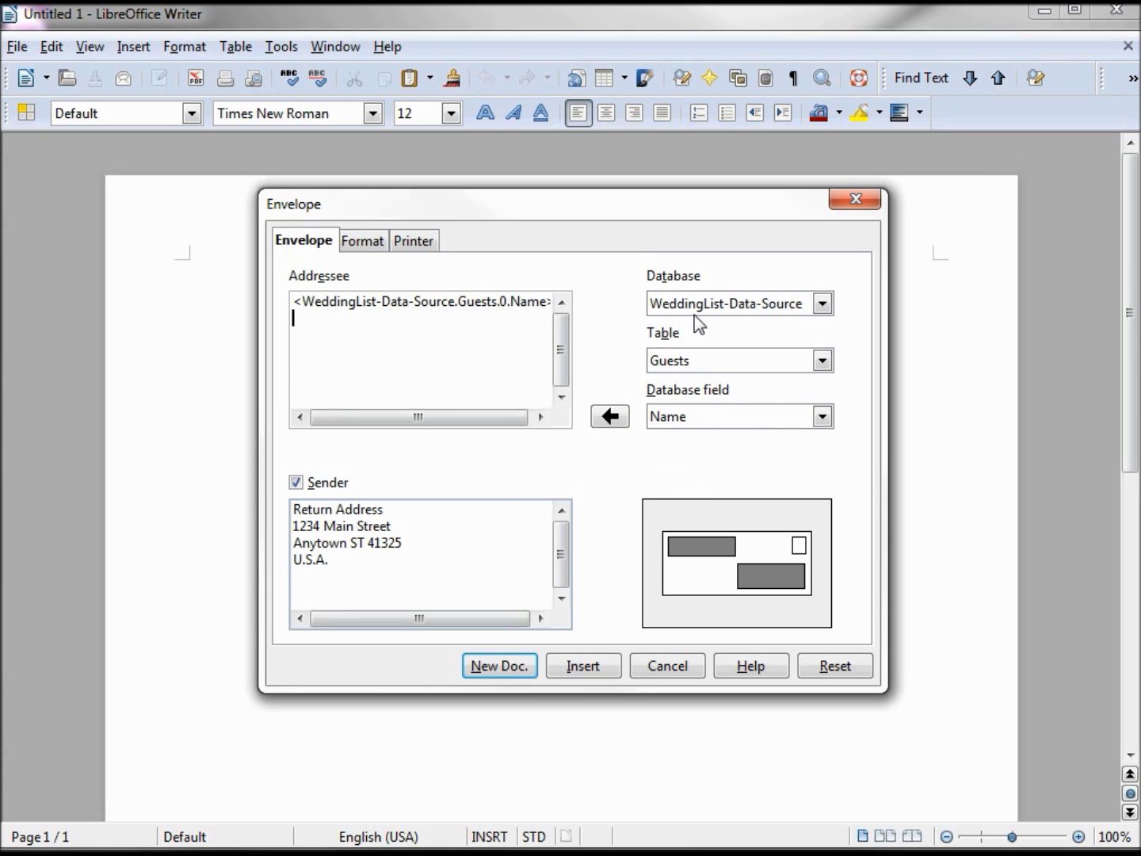
click(821, 417)
click(745, 474)
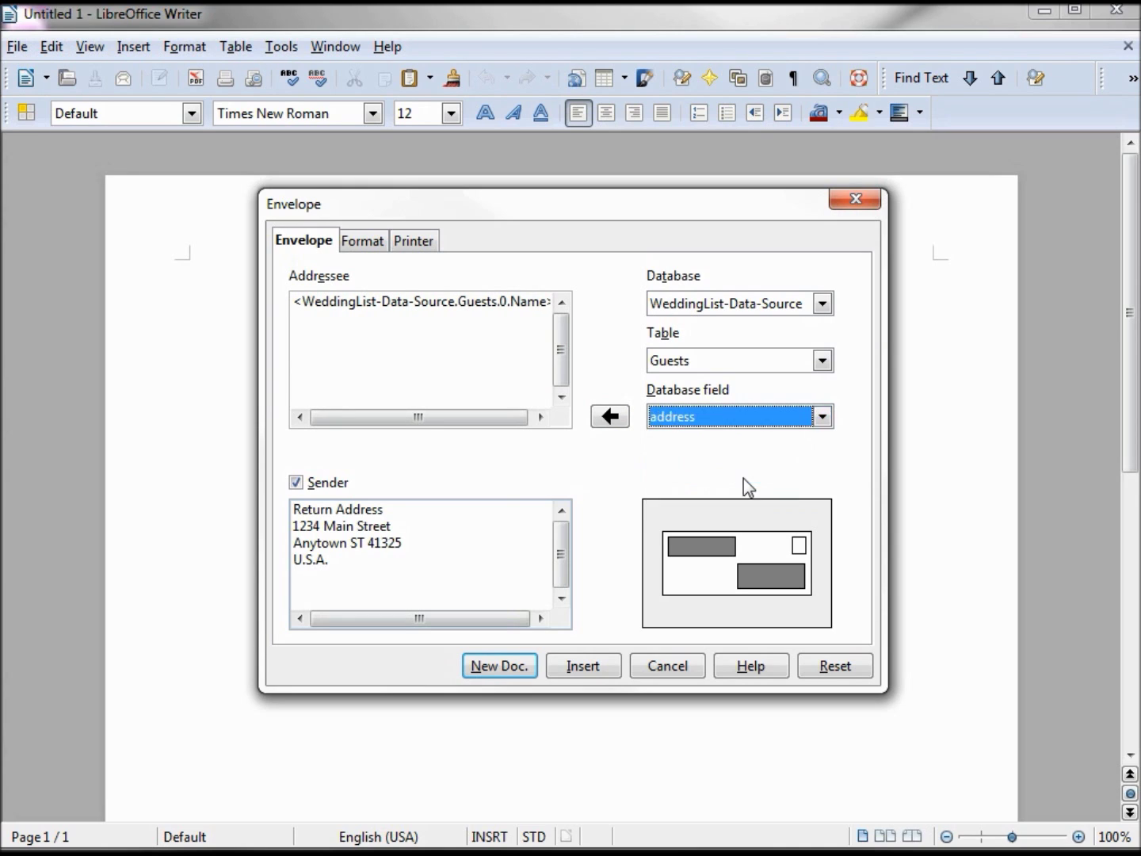
click(616, 418)
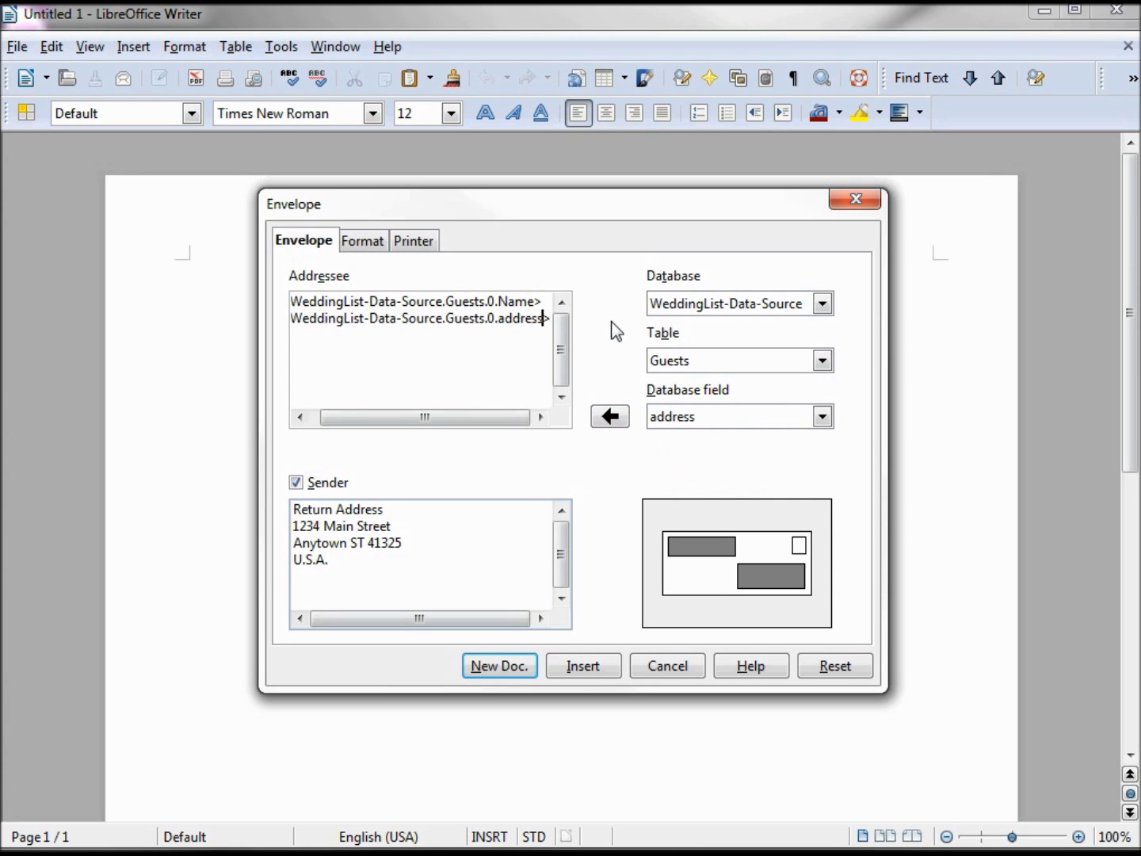
Step: Add a third addressee line with the city, state and zip fields
key(Return)
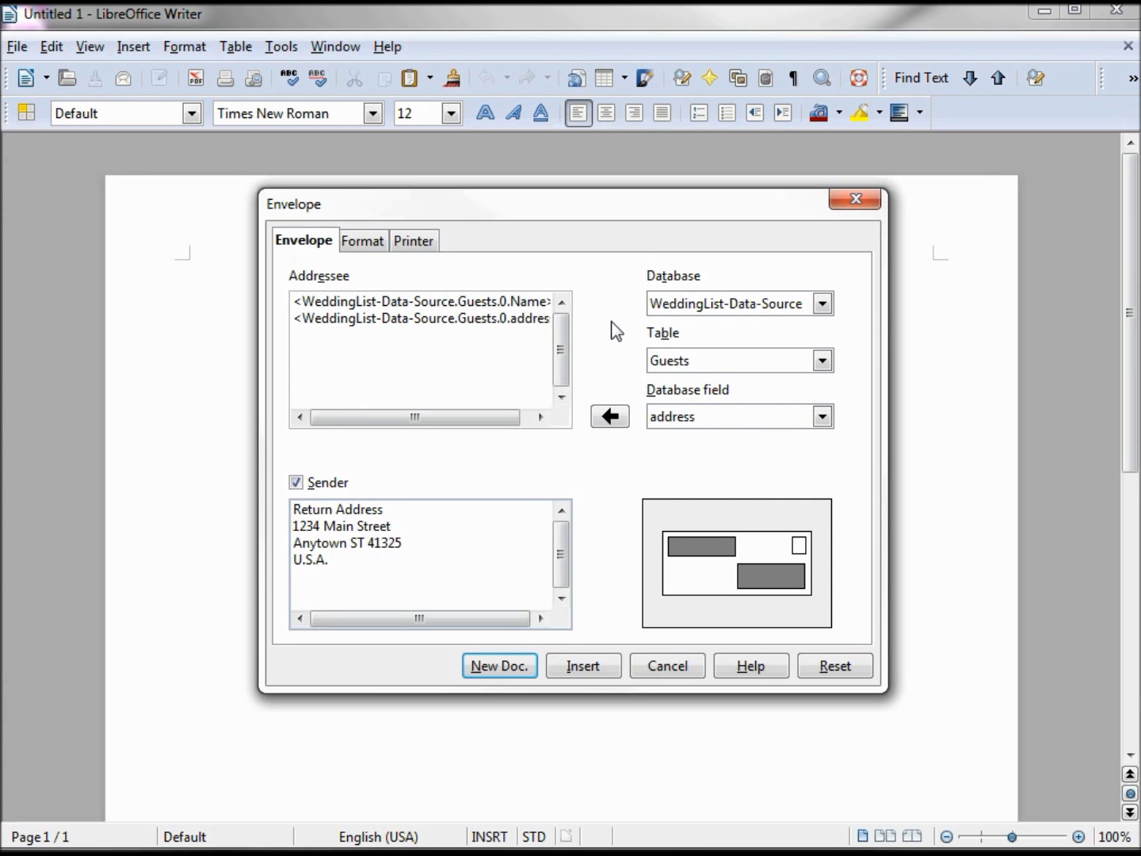
click(821, 416)
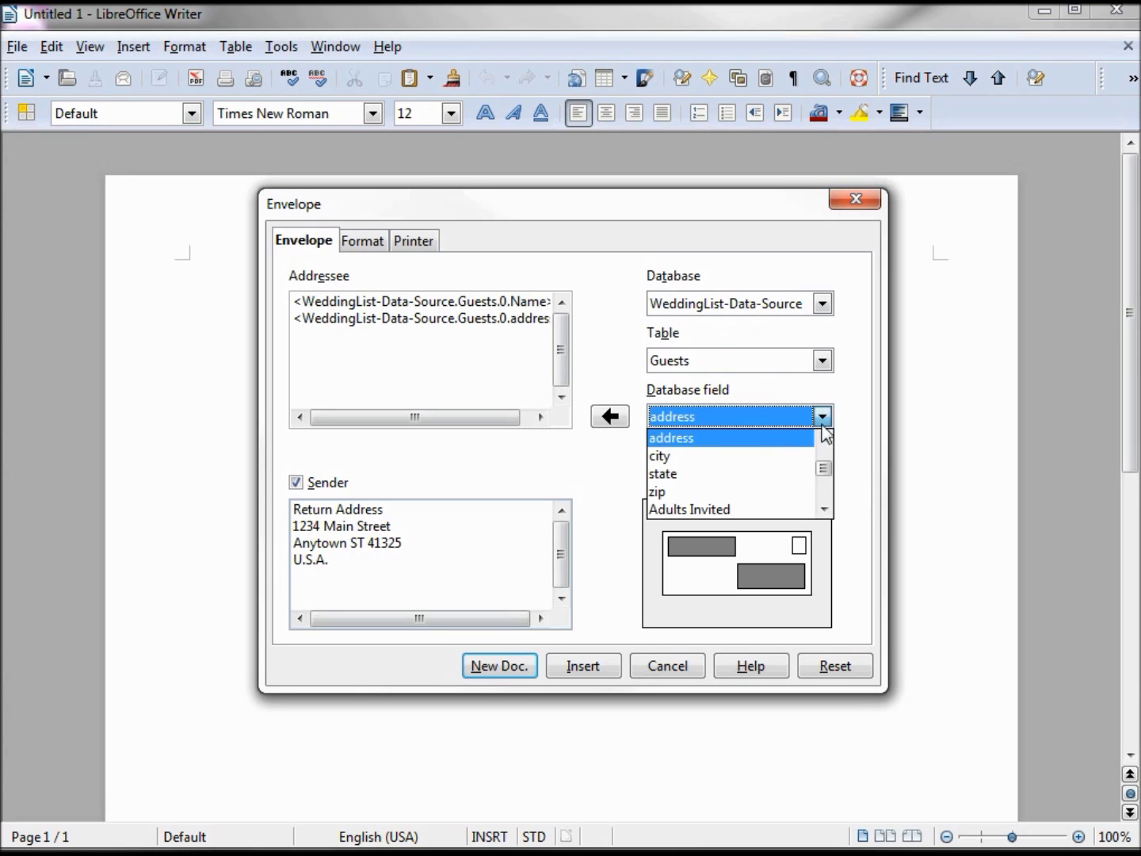
click(726, 458)
click(610, 416)
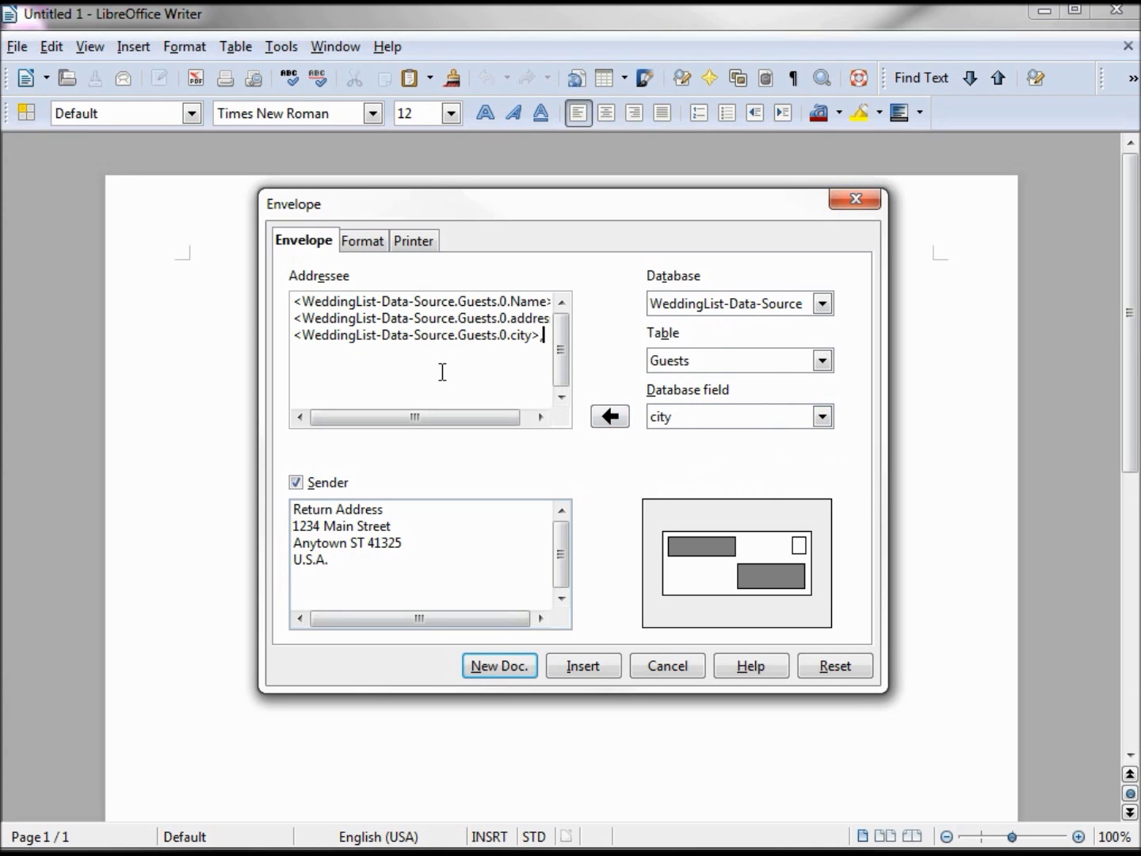
click(823, 417)
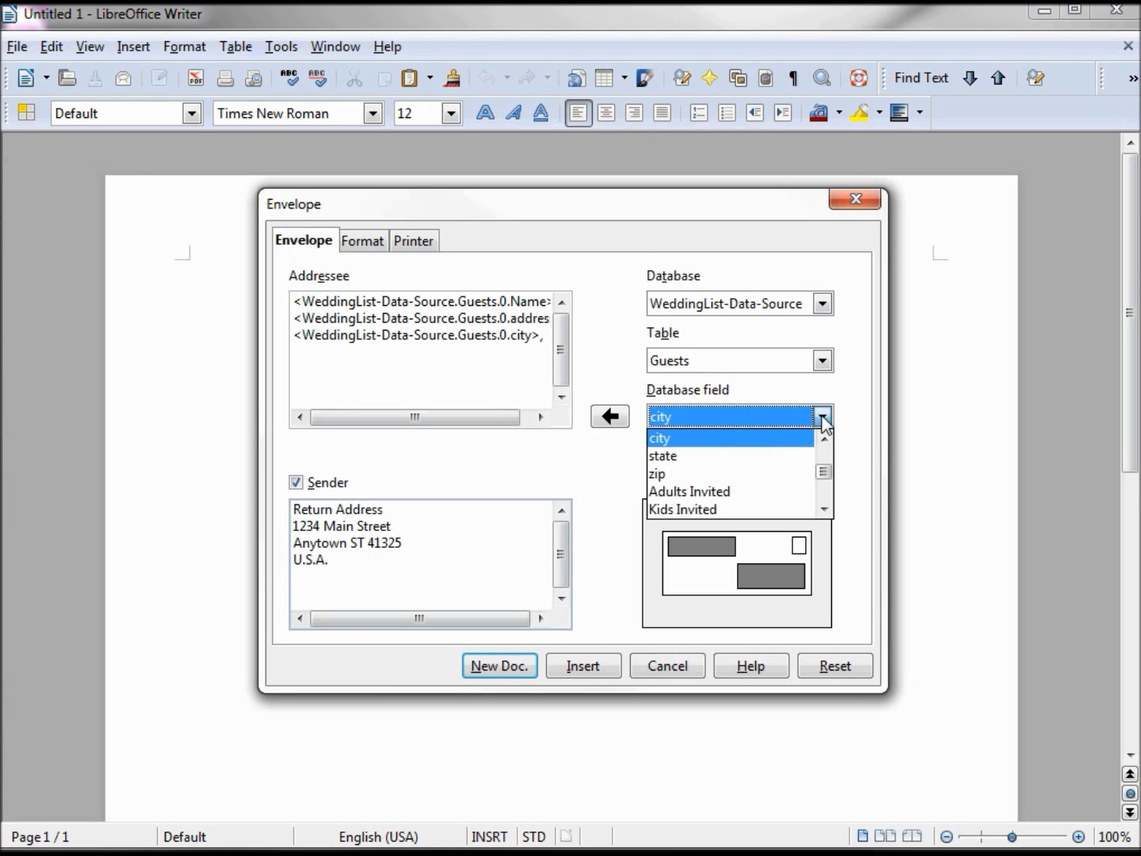
click(737, 457)
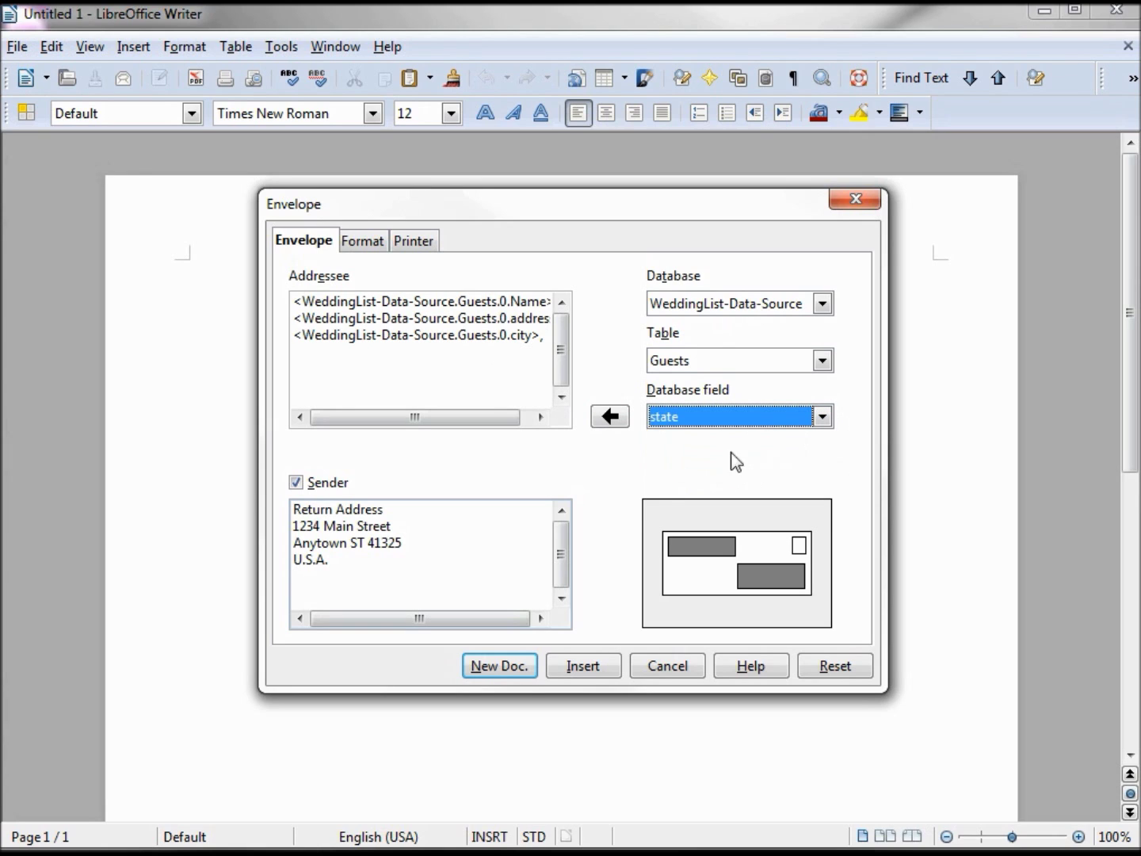
click(614, 420)
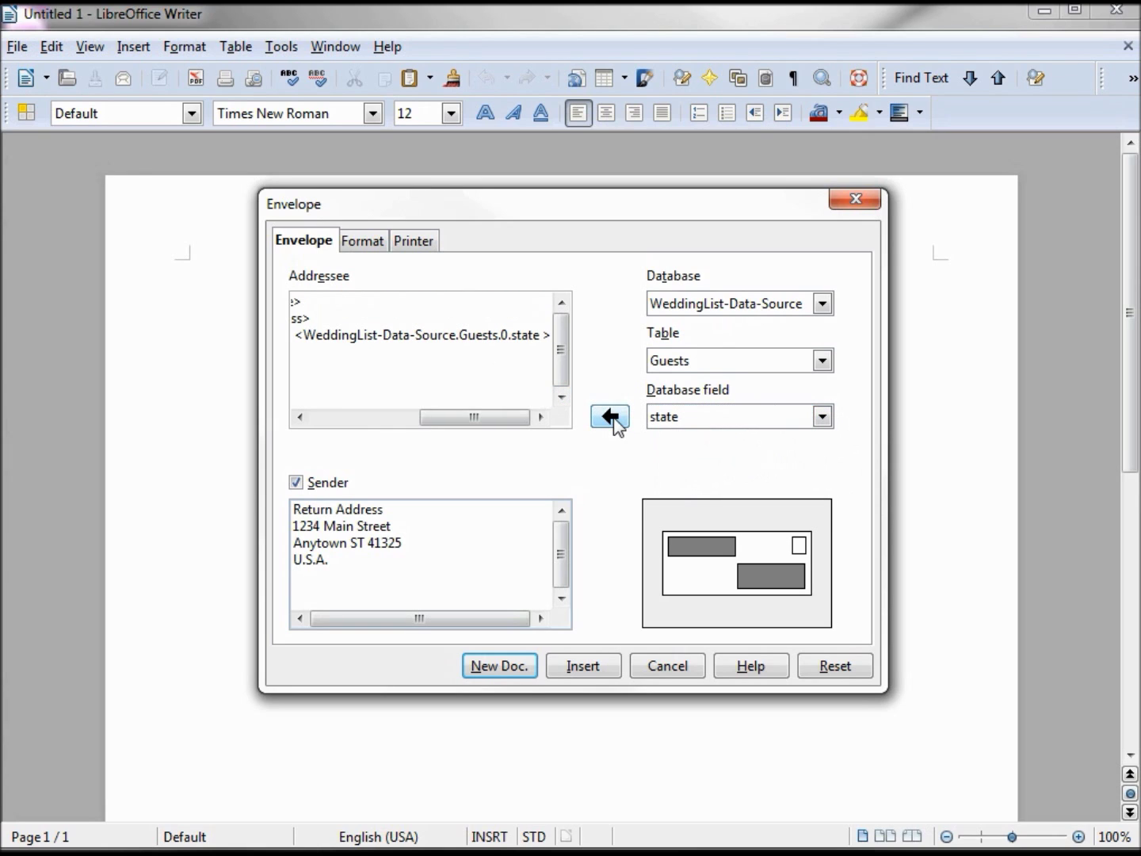
click(817, 423)
click(752, 458)
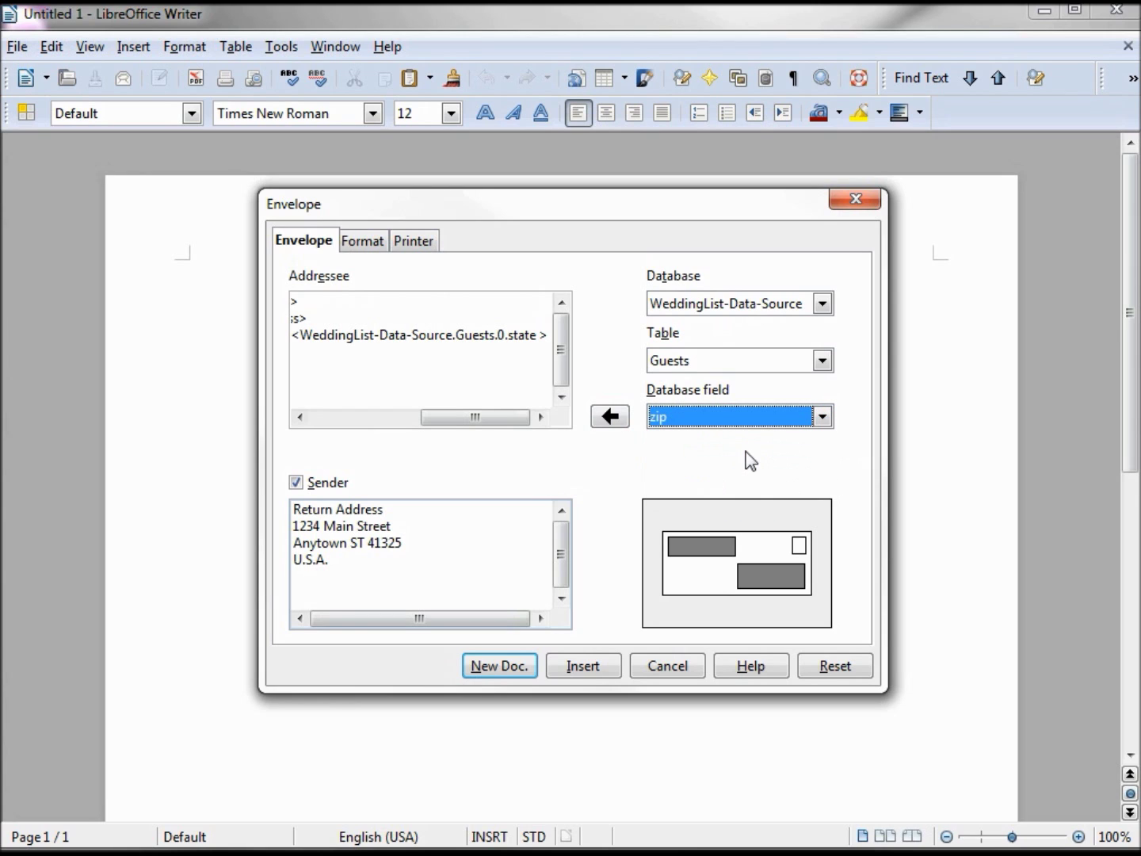
click(610, 418)
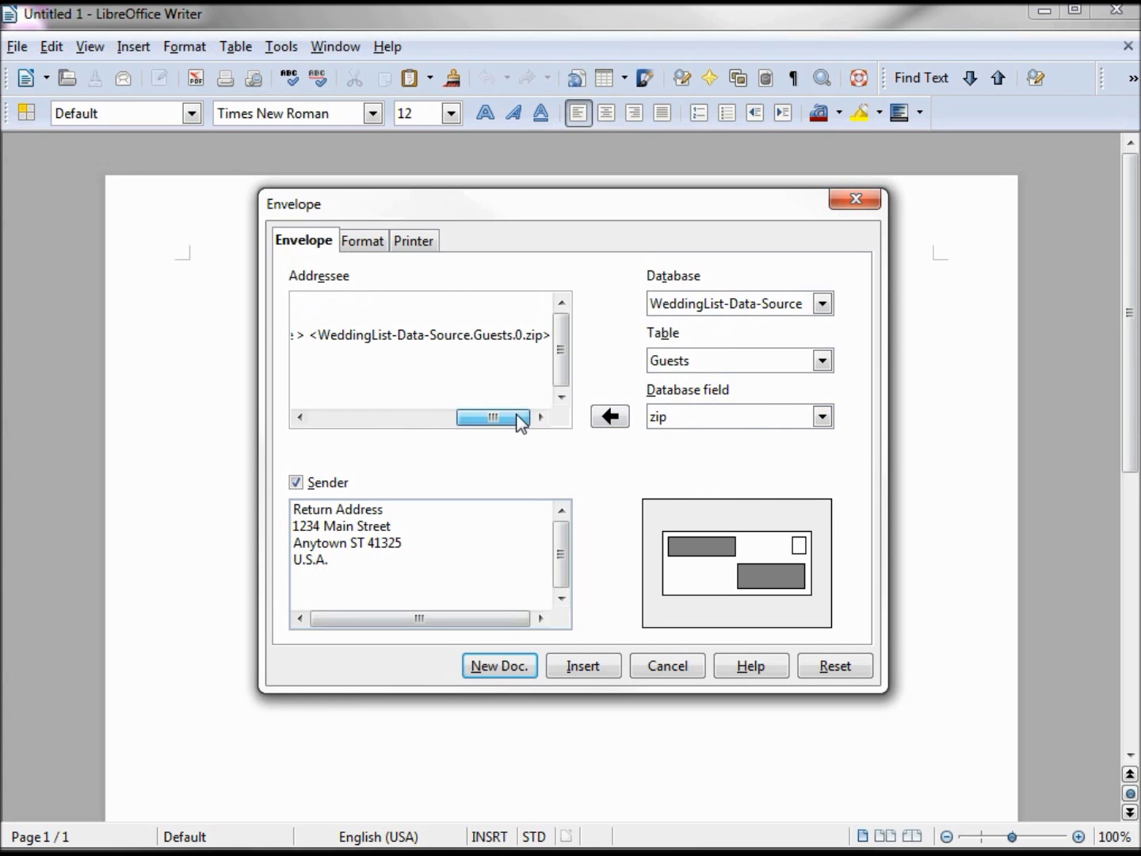
drag(521, 423, 296, 420)
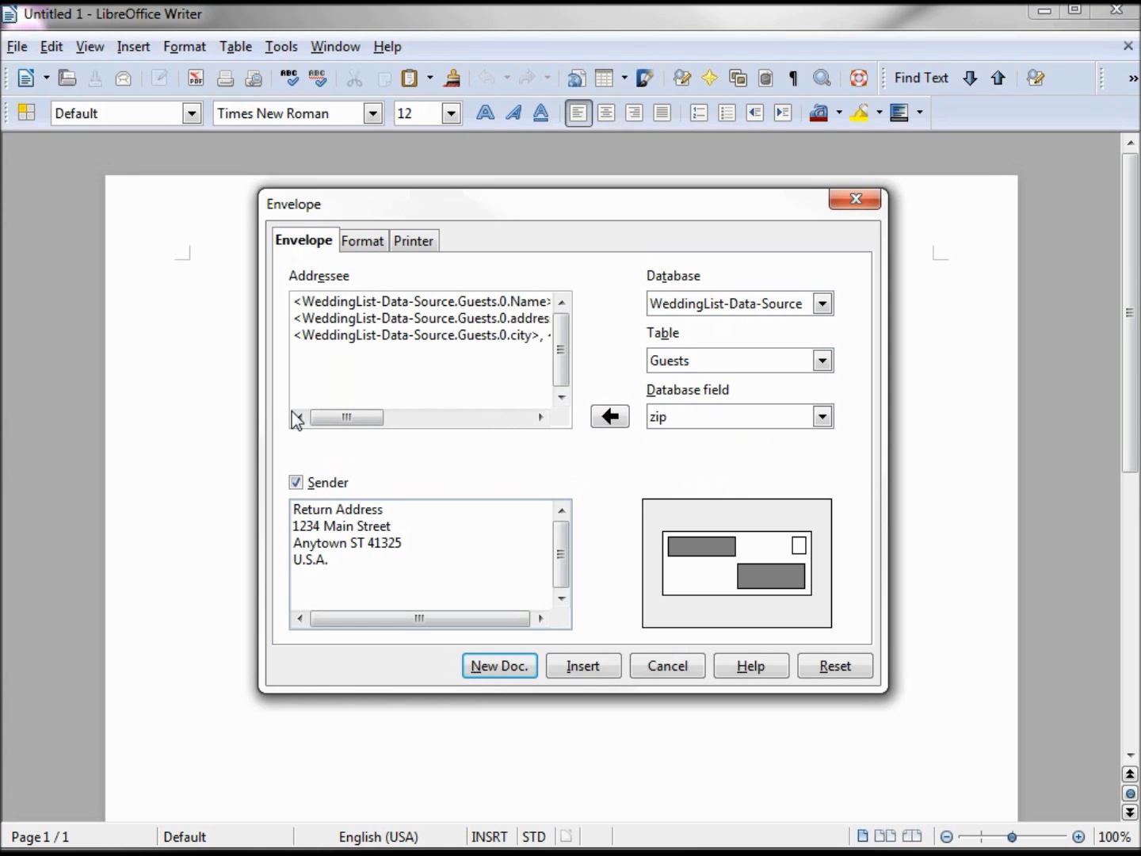
Step: Set the envelope format to a user-defined 8.5" width and 6" height
click(364, 242)
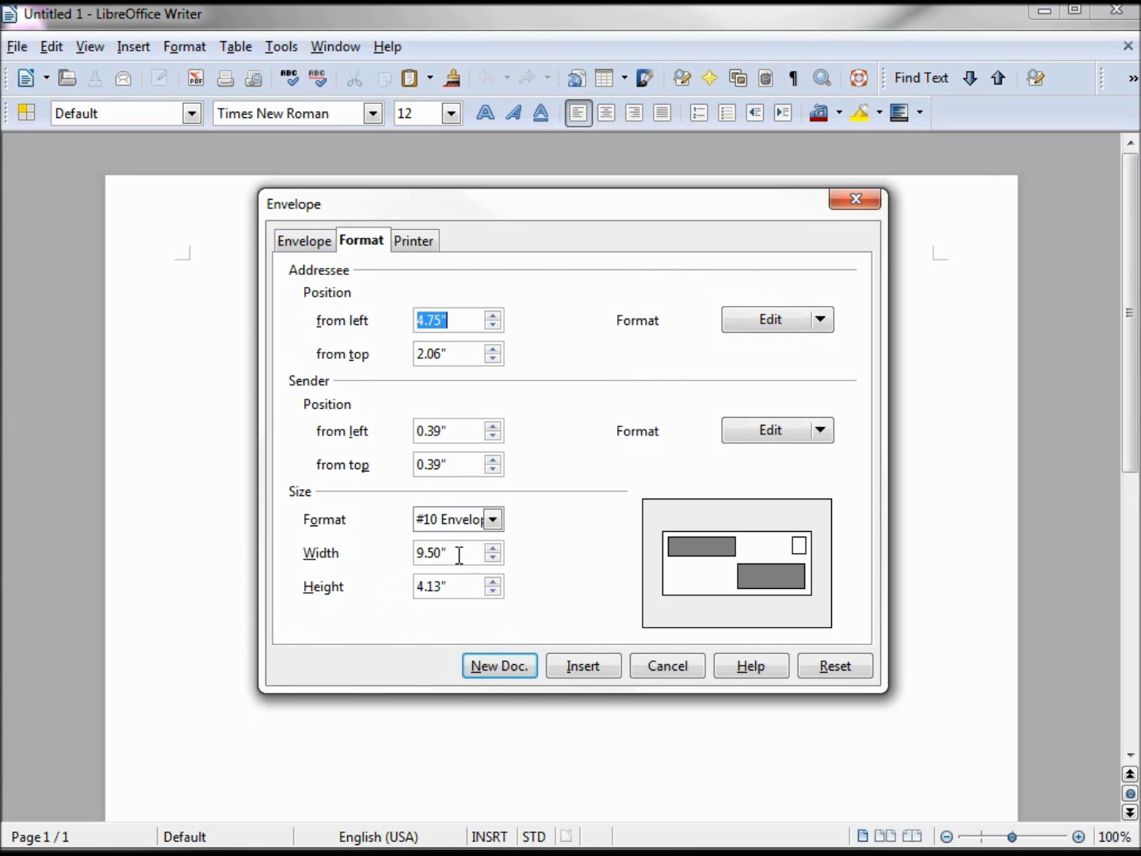
drag(459, 555, 398, 551)
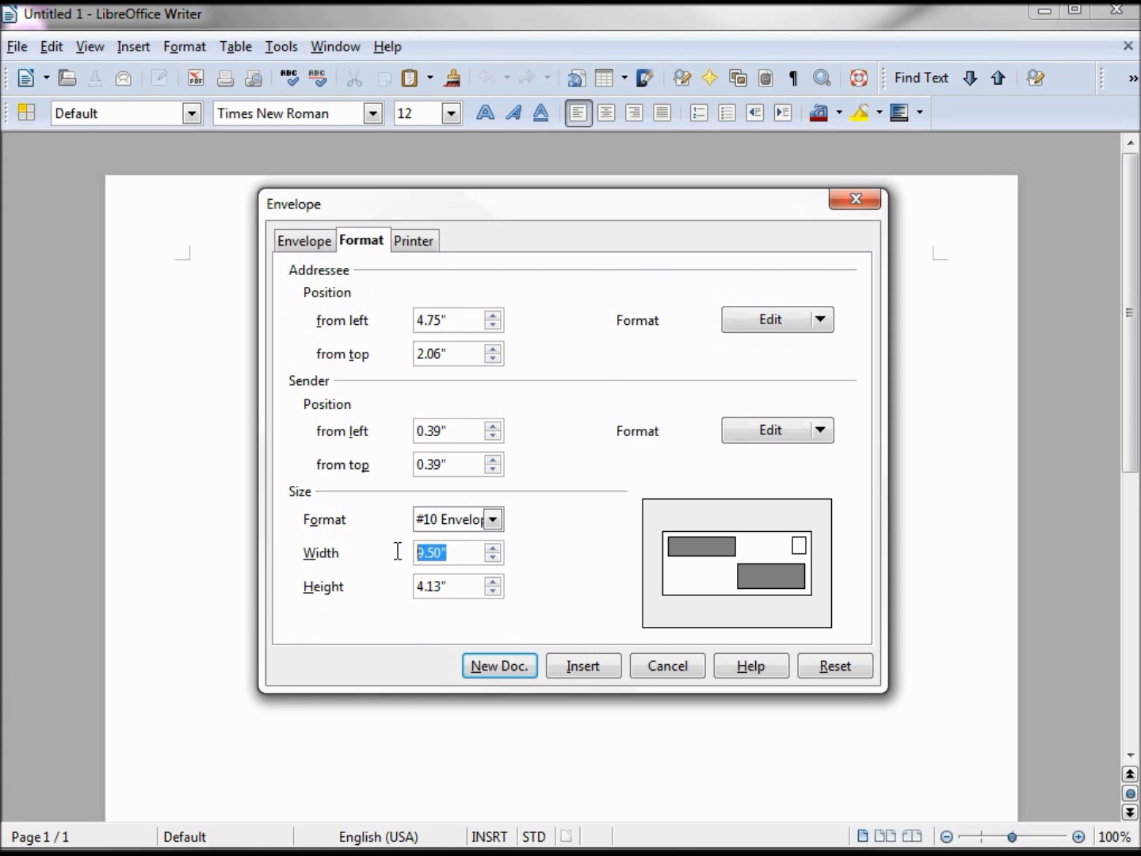
text(8.5)
drag(451, 590, 380, 577)
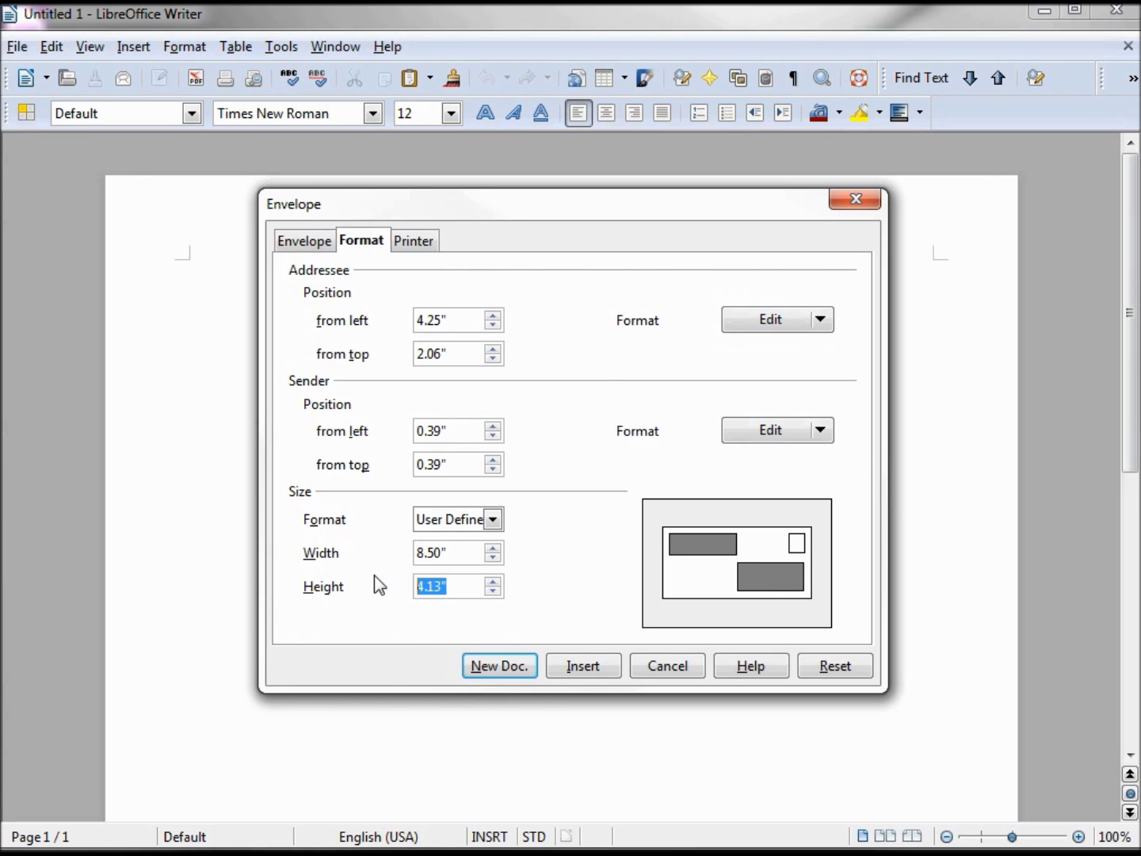
text(6)
key(Tab)
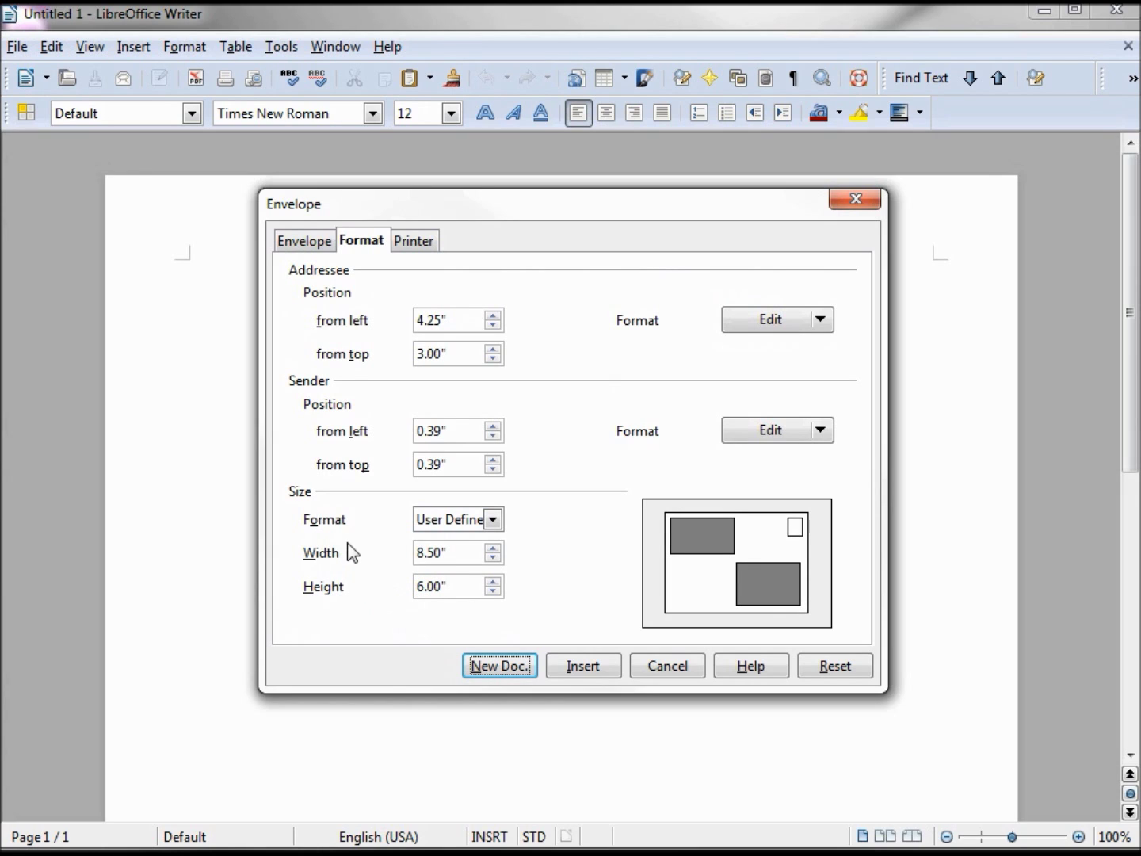
Step: Format the sender return address in Bodoni MT Condensed at size 11
click(818, 430)
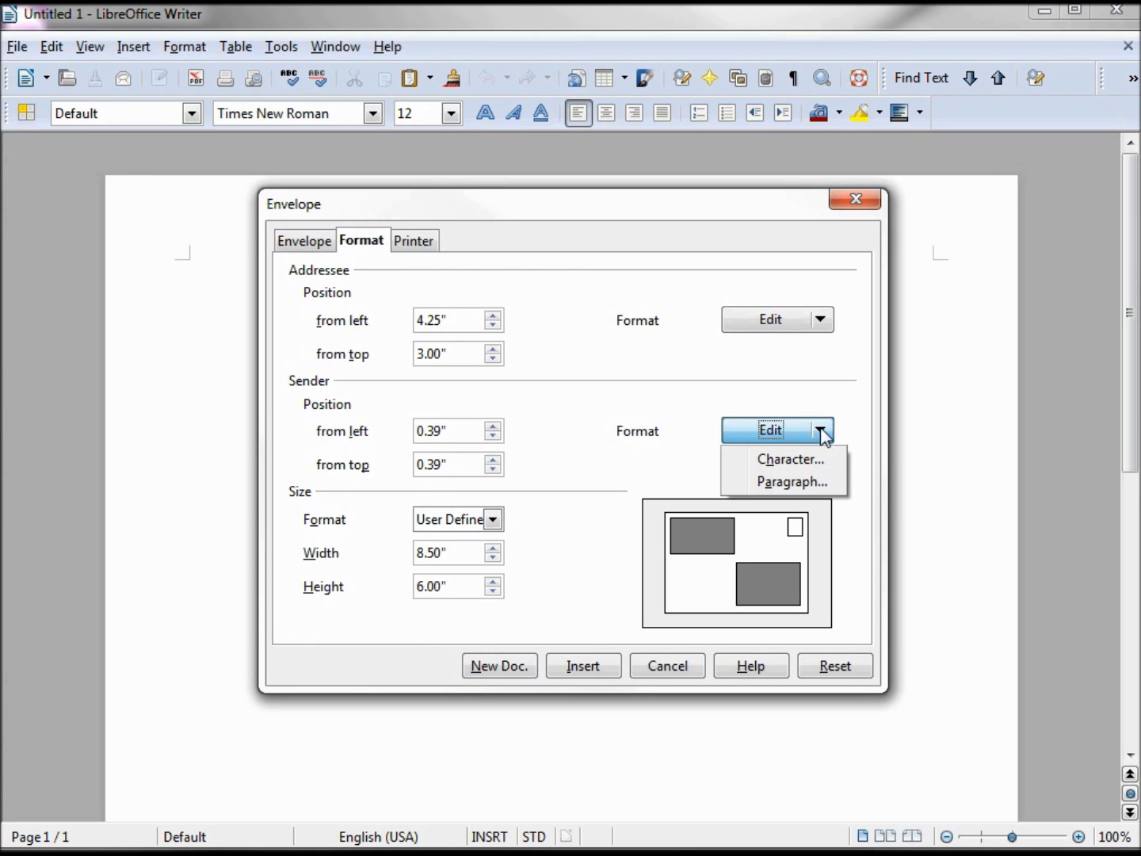
click(783, 461)
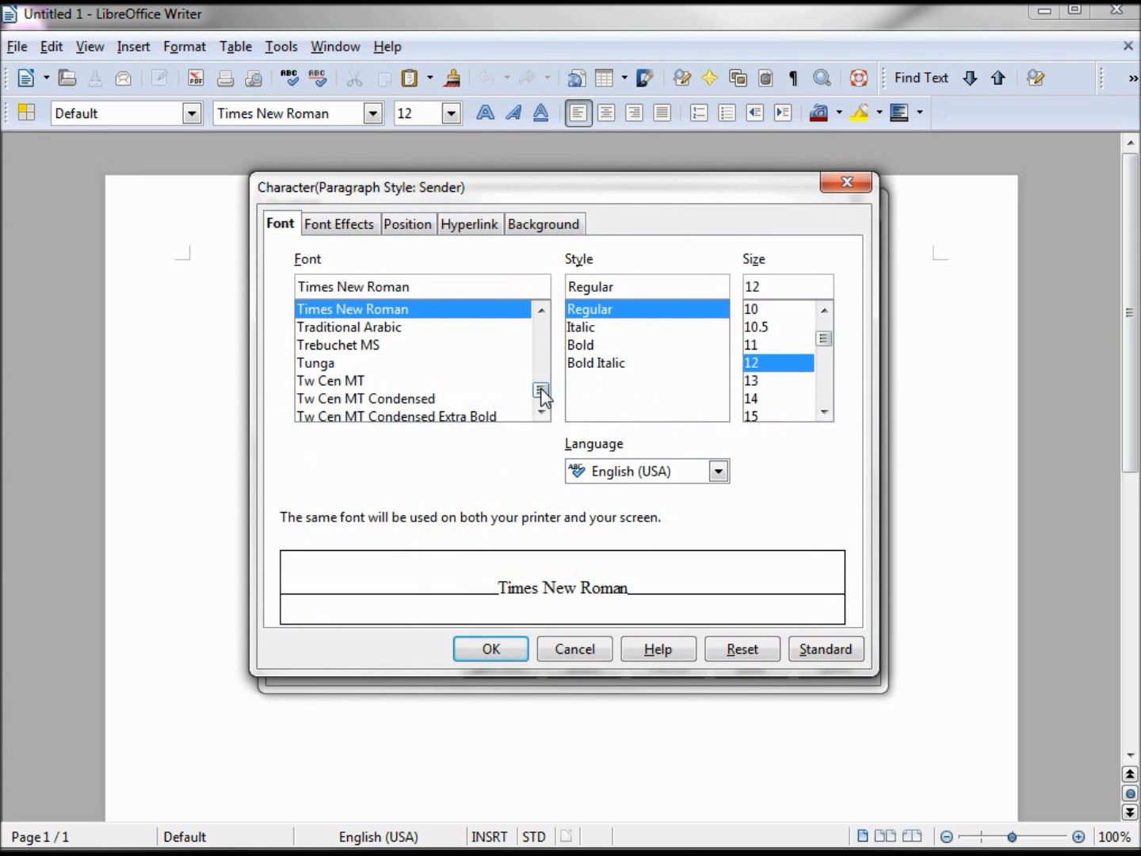
drag(539, 389, 542, 324)
drag(542, 412, 547, 412)
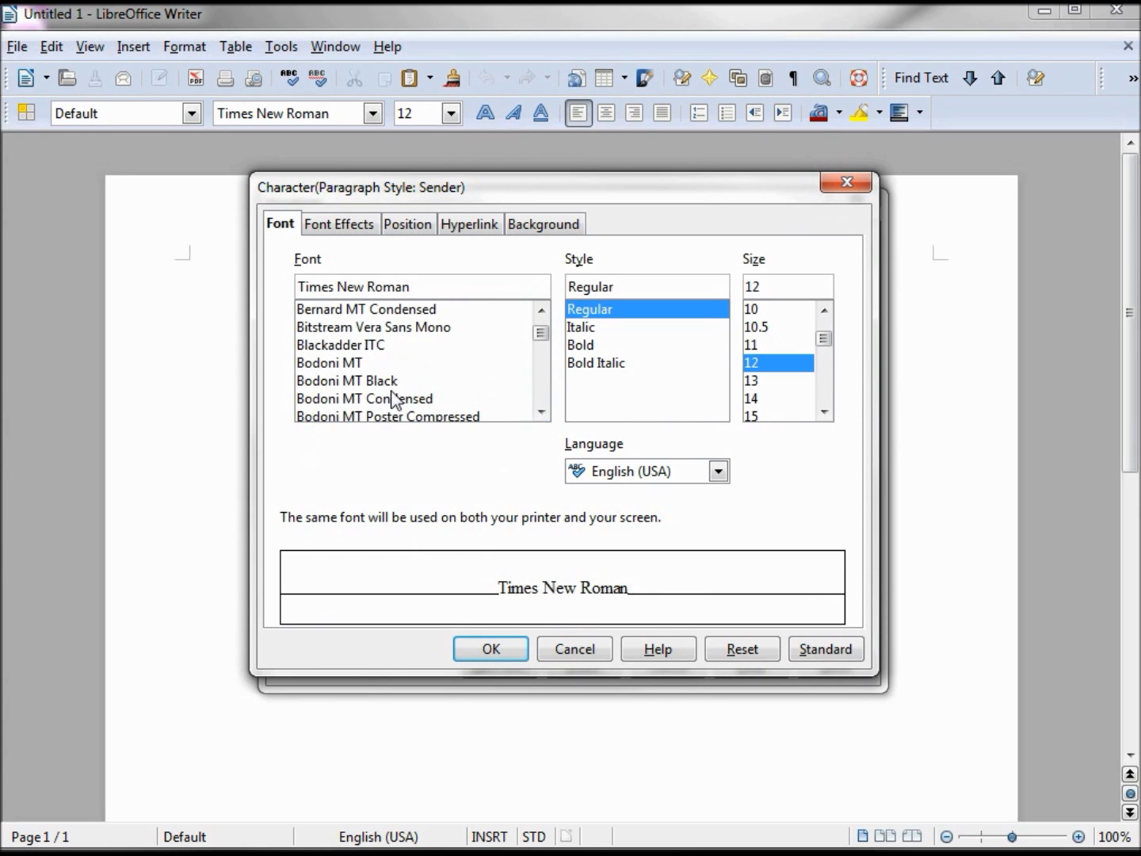
click(394, 399)
click(763, 345)
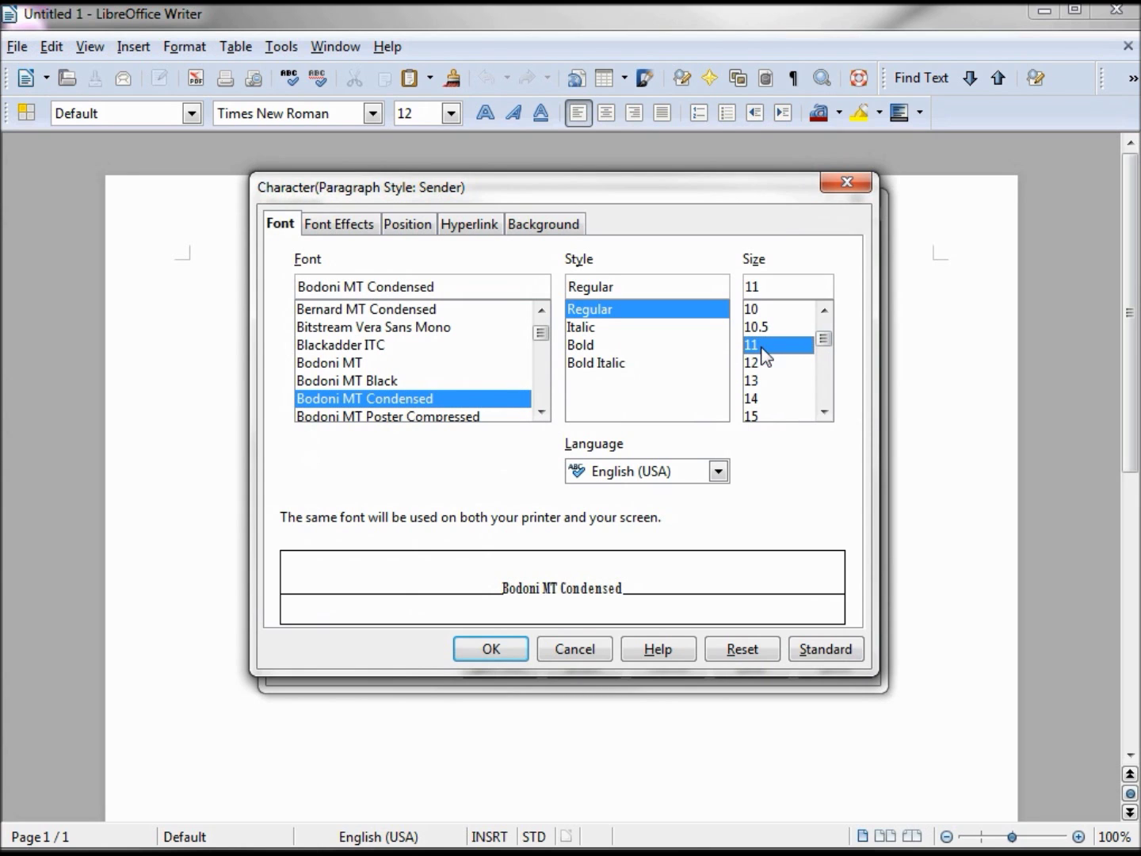
click(489, 648)
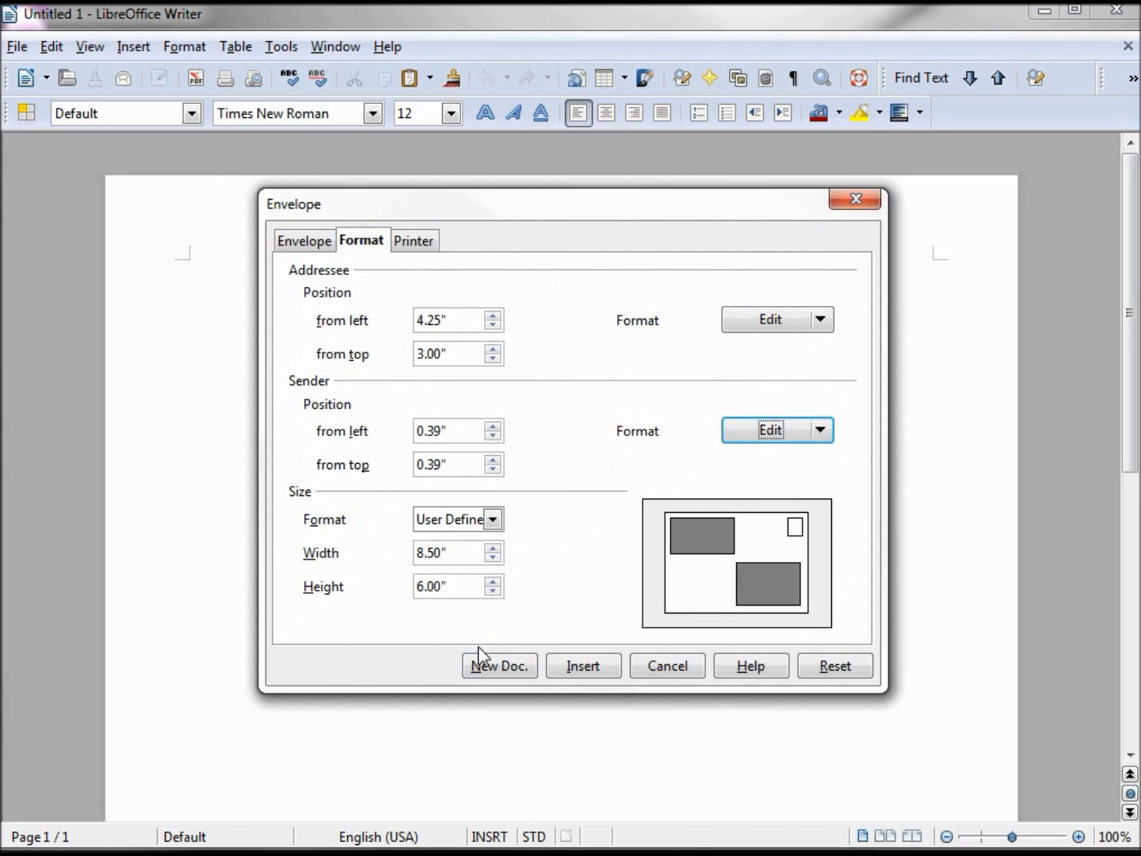
click(821, 320)
Step: Set the addressee font to Vladimir Script 22 pt and create the envelope as a new document
click(808, 350)
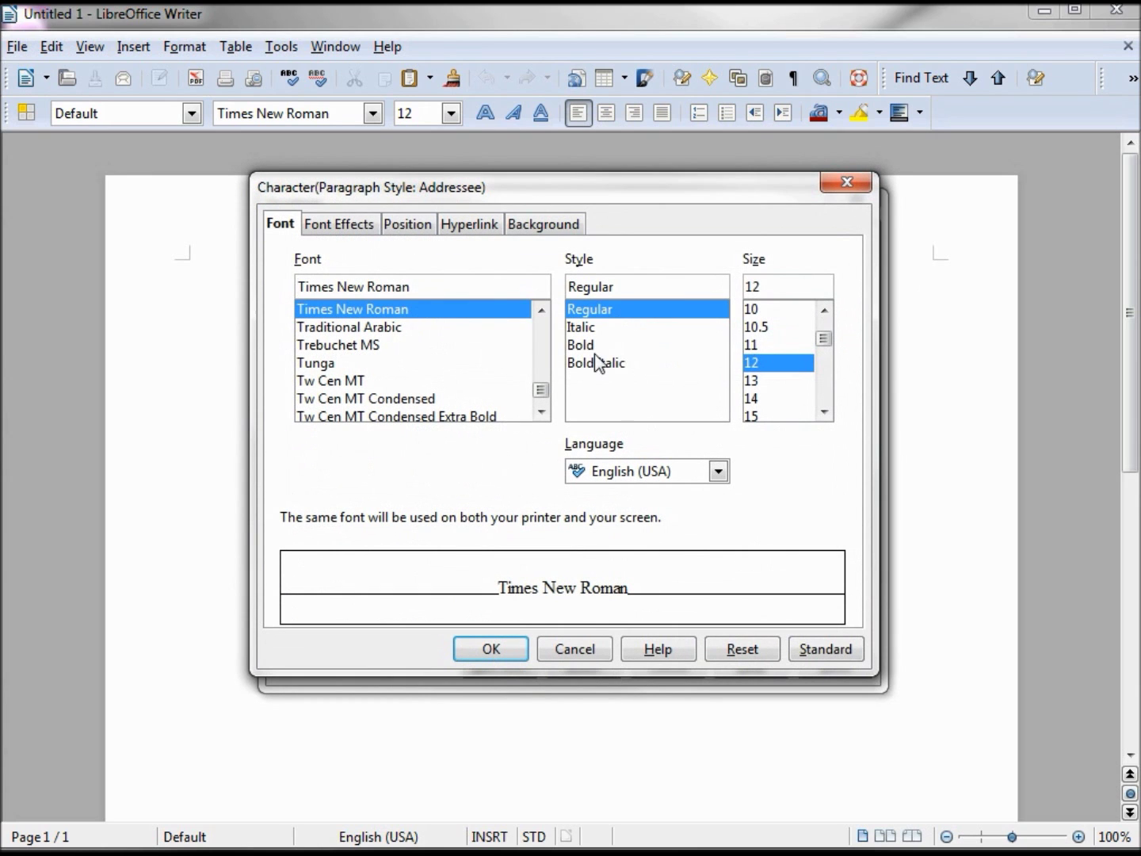
drag(540, 387, 541, 400)
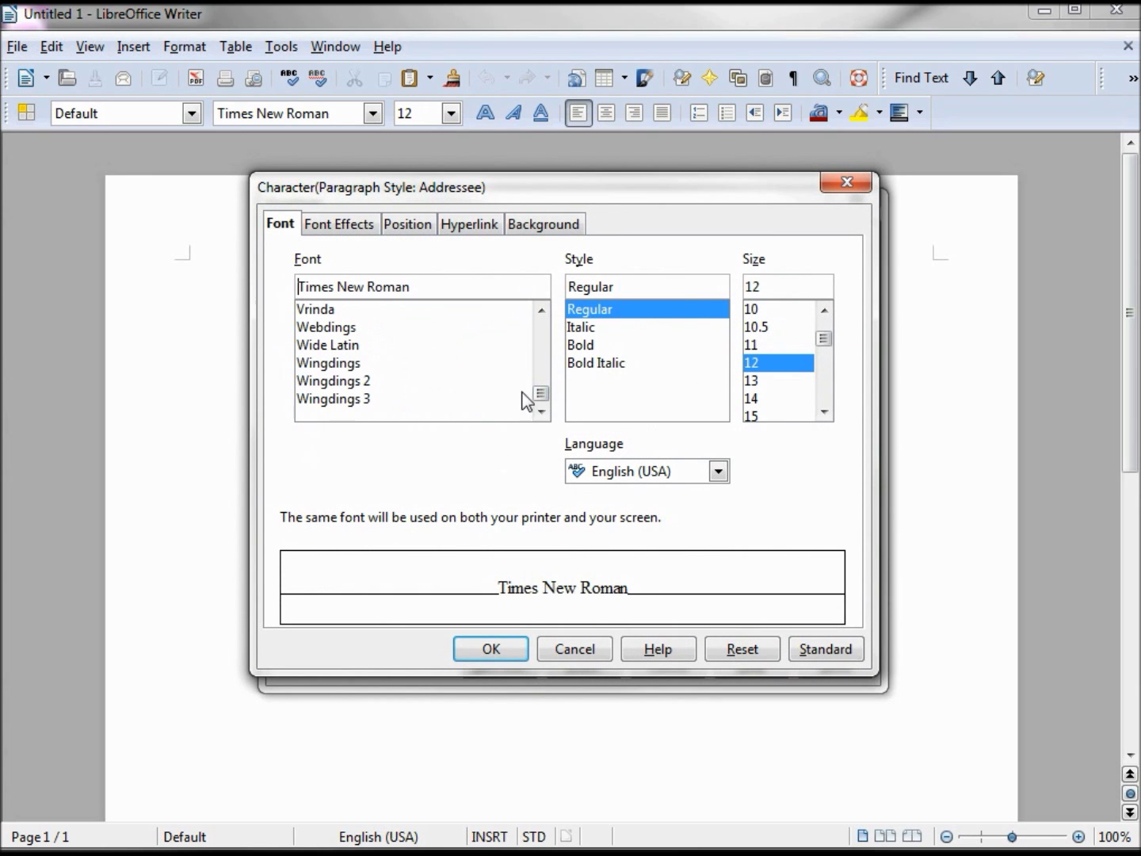
click(544, 312)
click(544, 312)
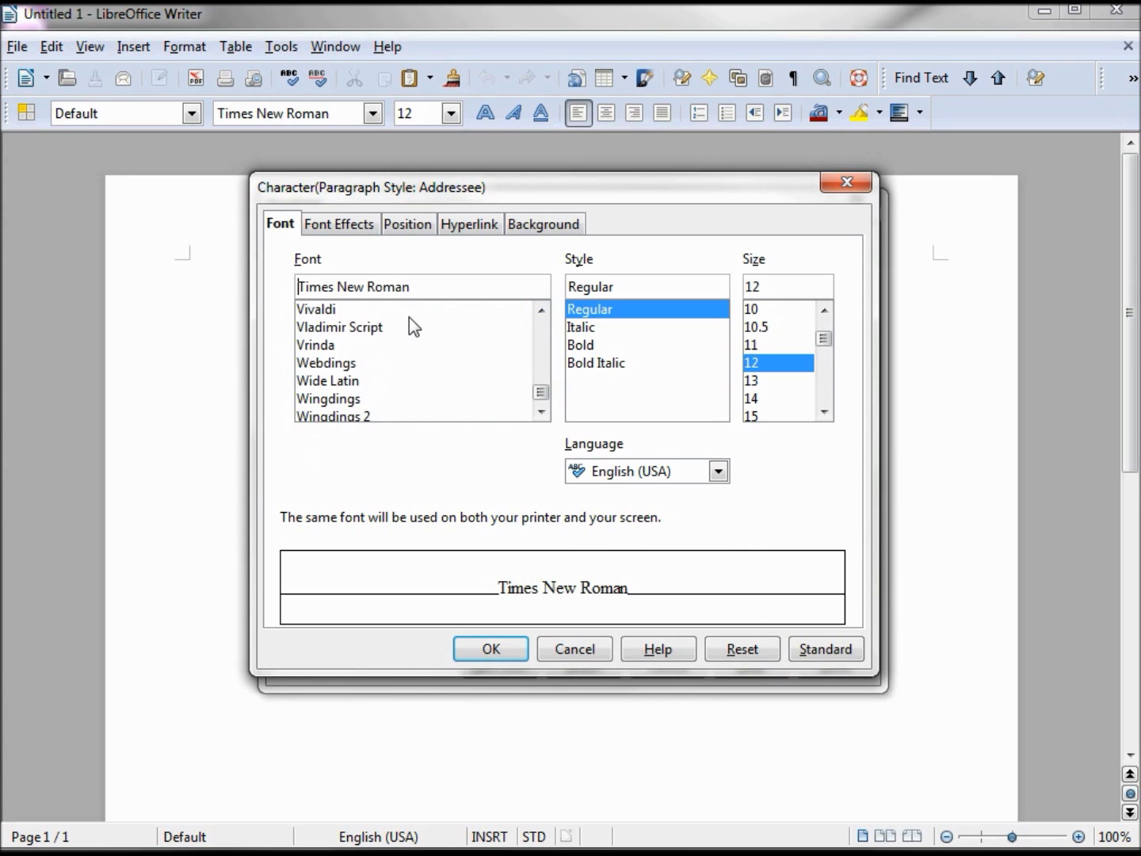
click(367, 326)
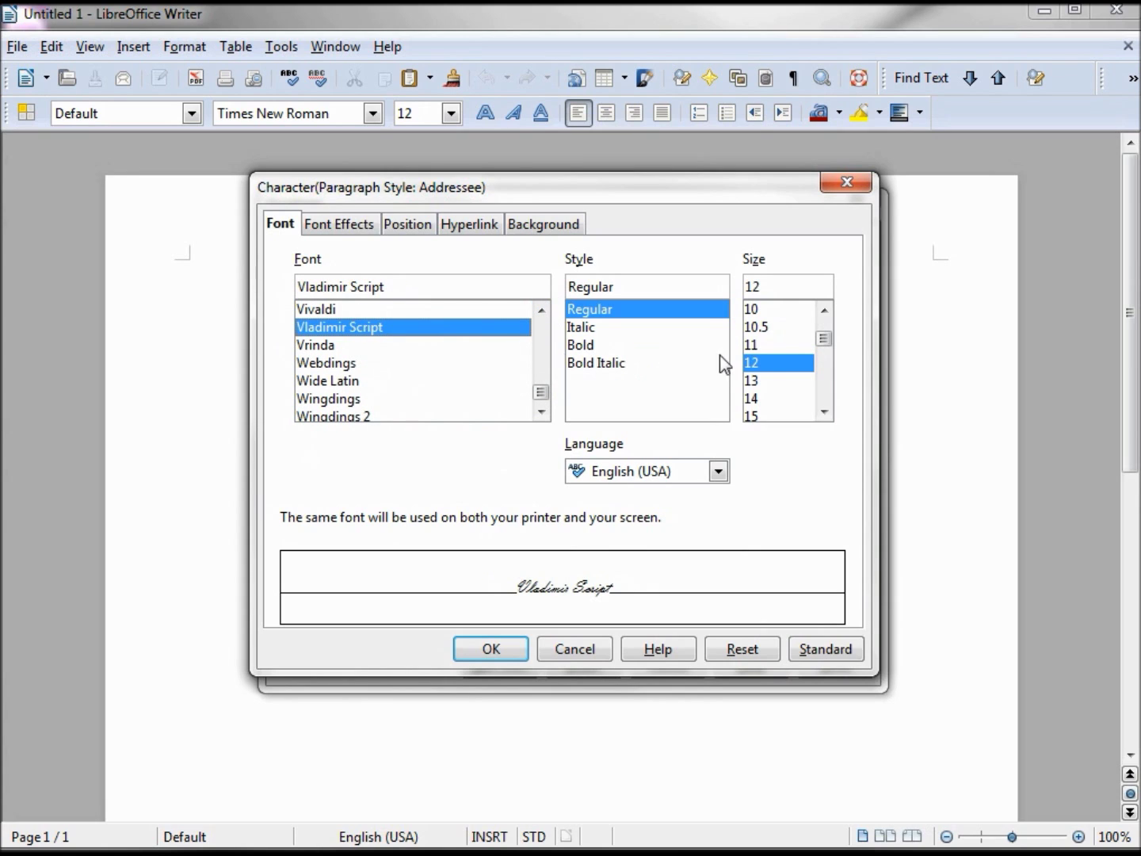
drag(824, 339, 833, 352)
click(756, 415)
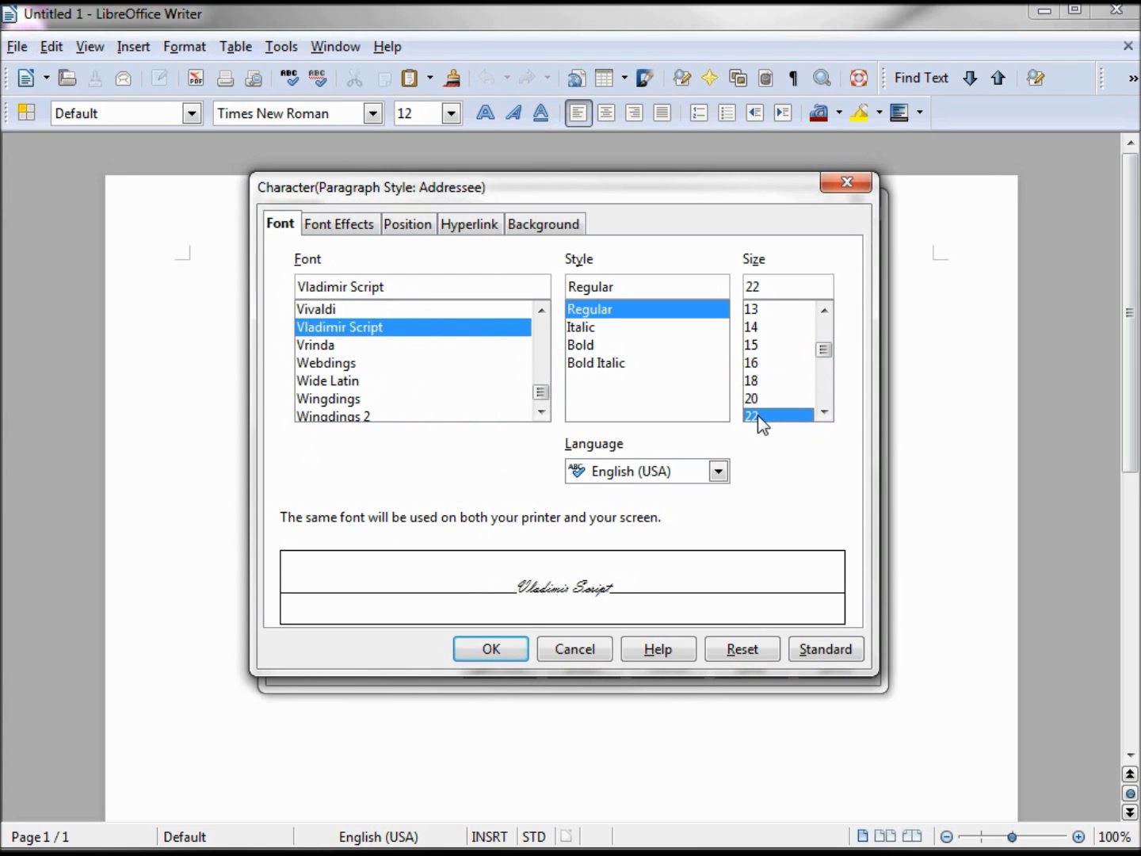
click(478, 648)
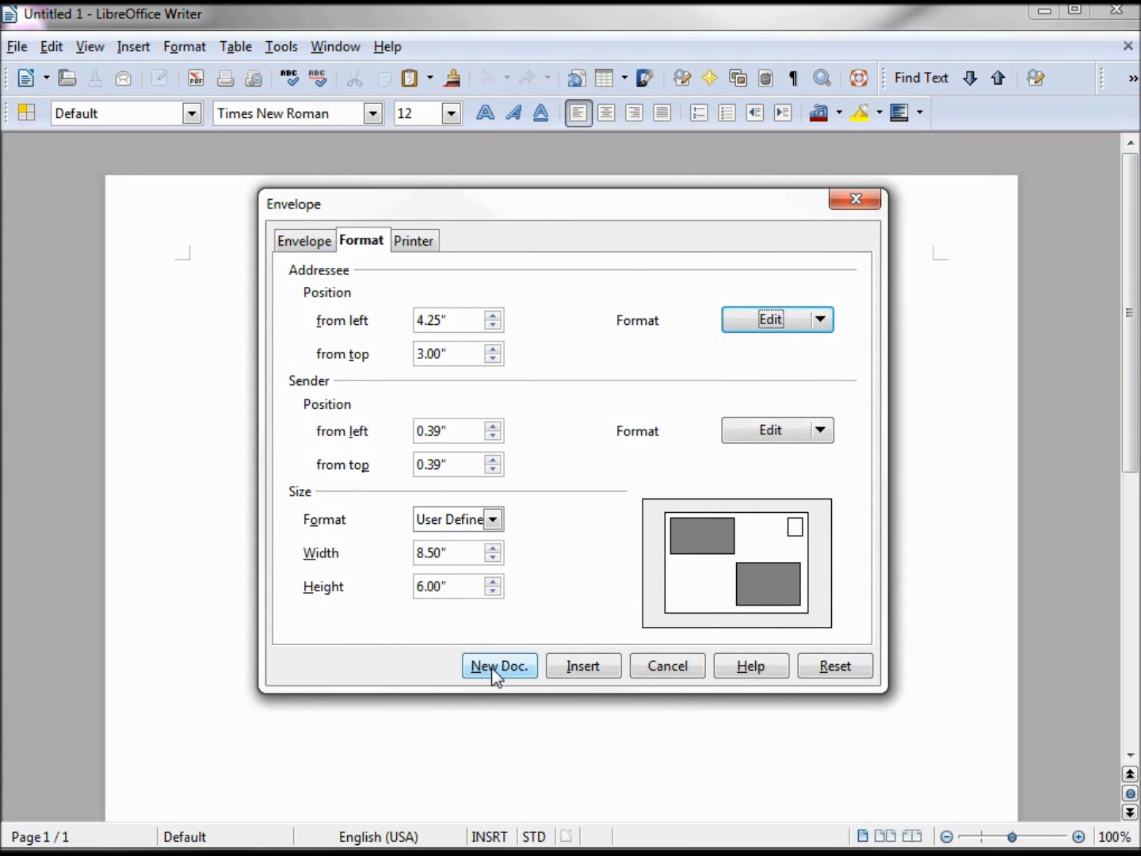
click(495, 672)
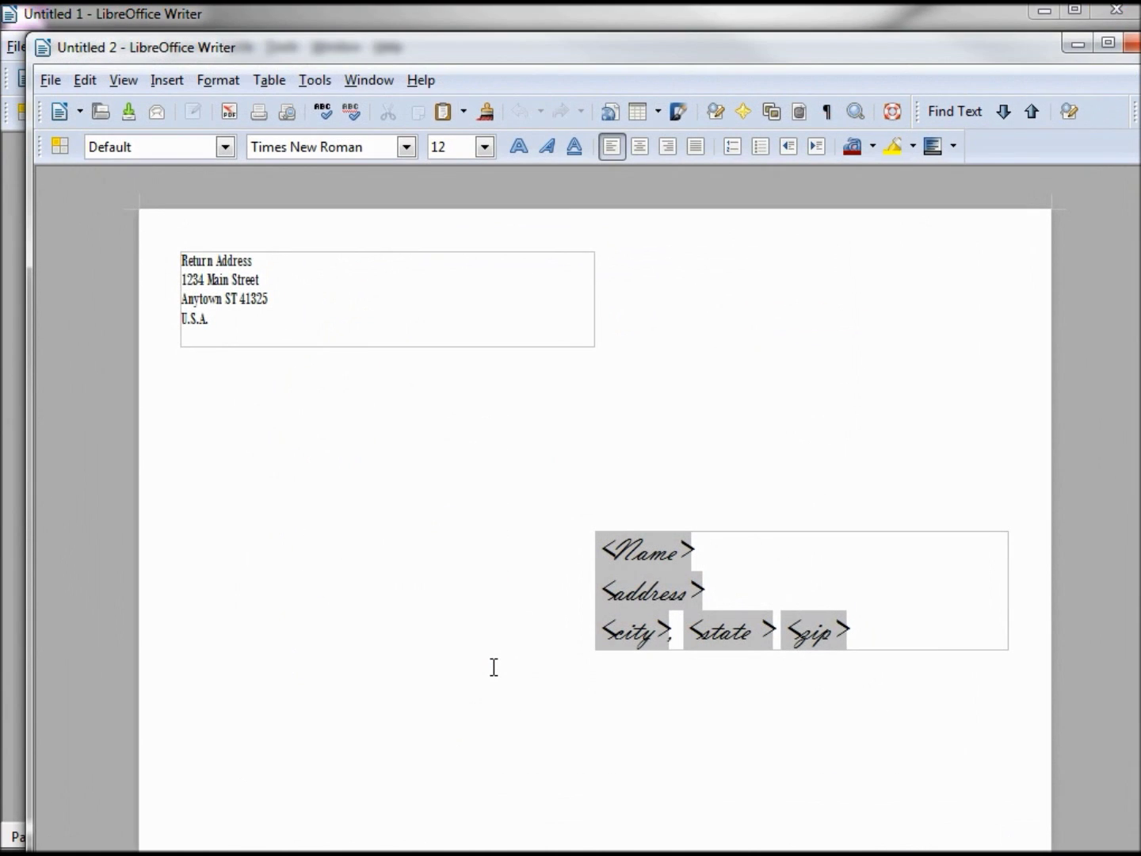
Step: Drag the addressee frame left toward the centre of the envelope
click(766, 531)
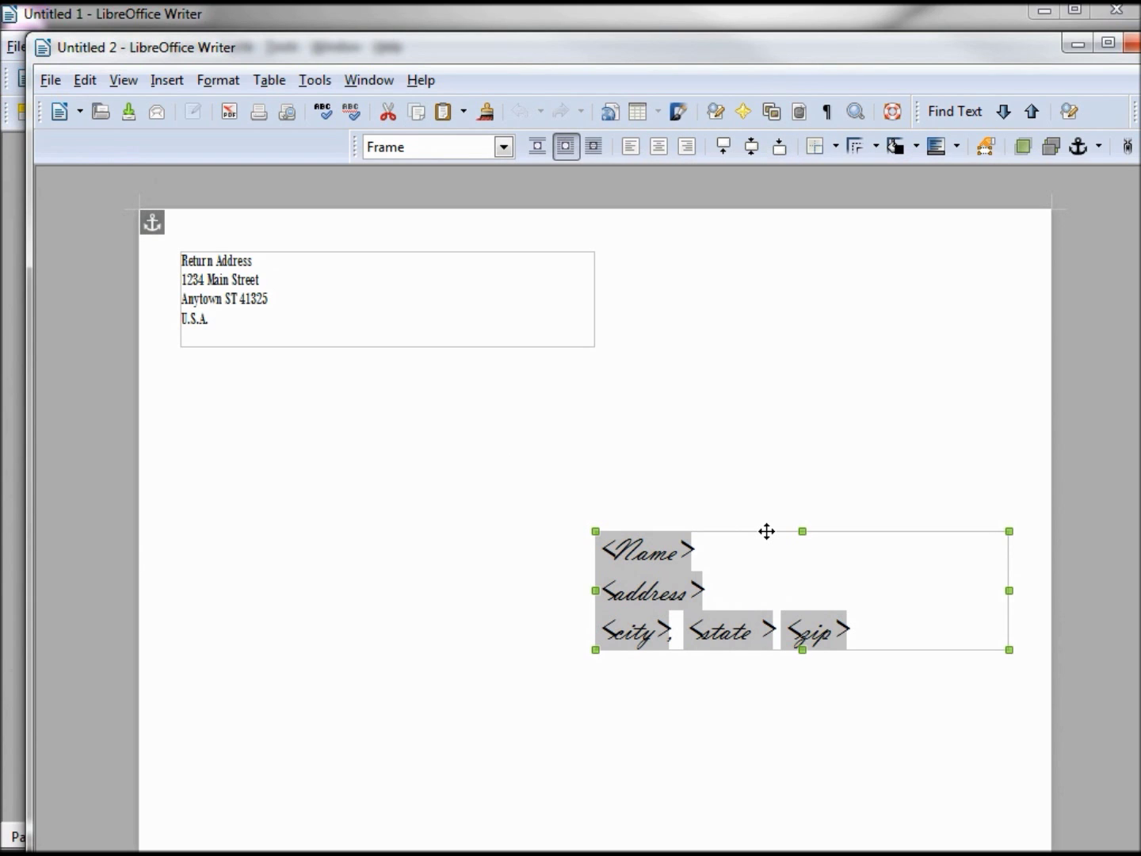
drag(766, 531, 597, 527)
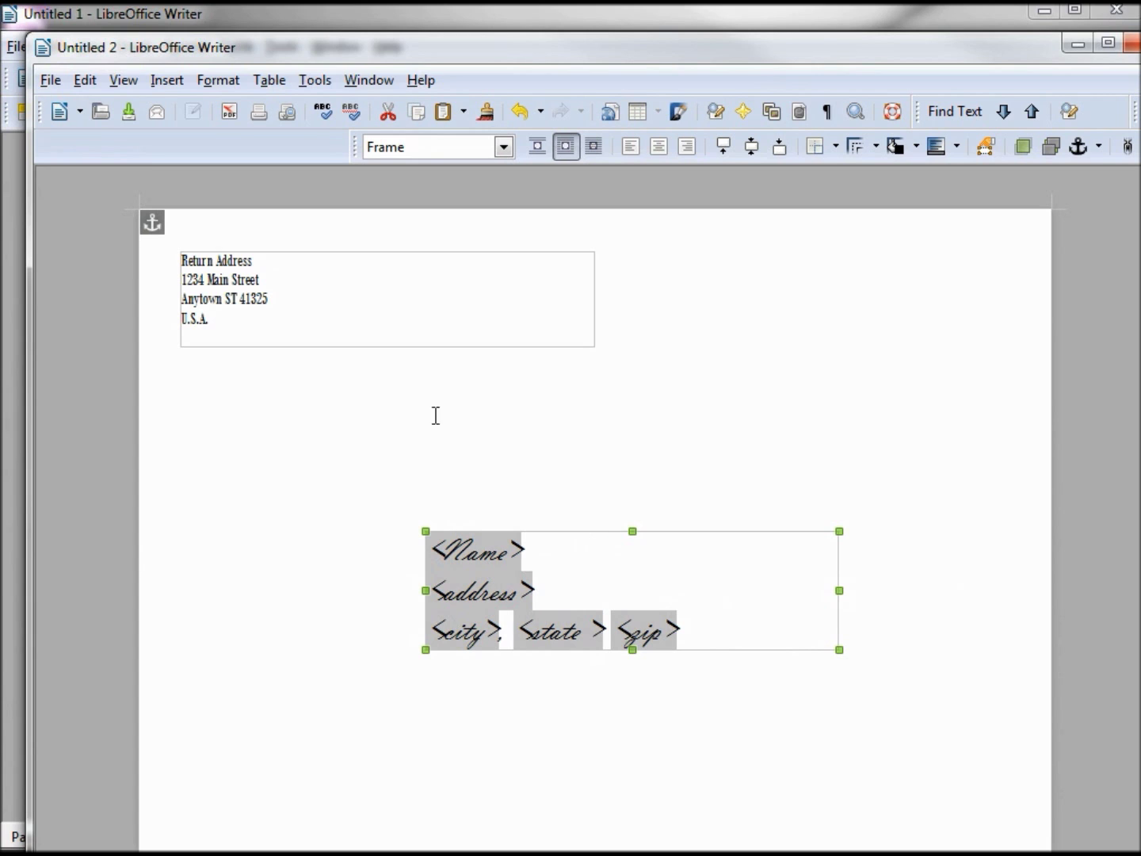
click(51, 80)
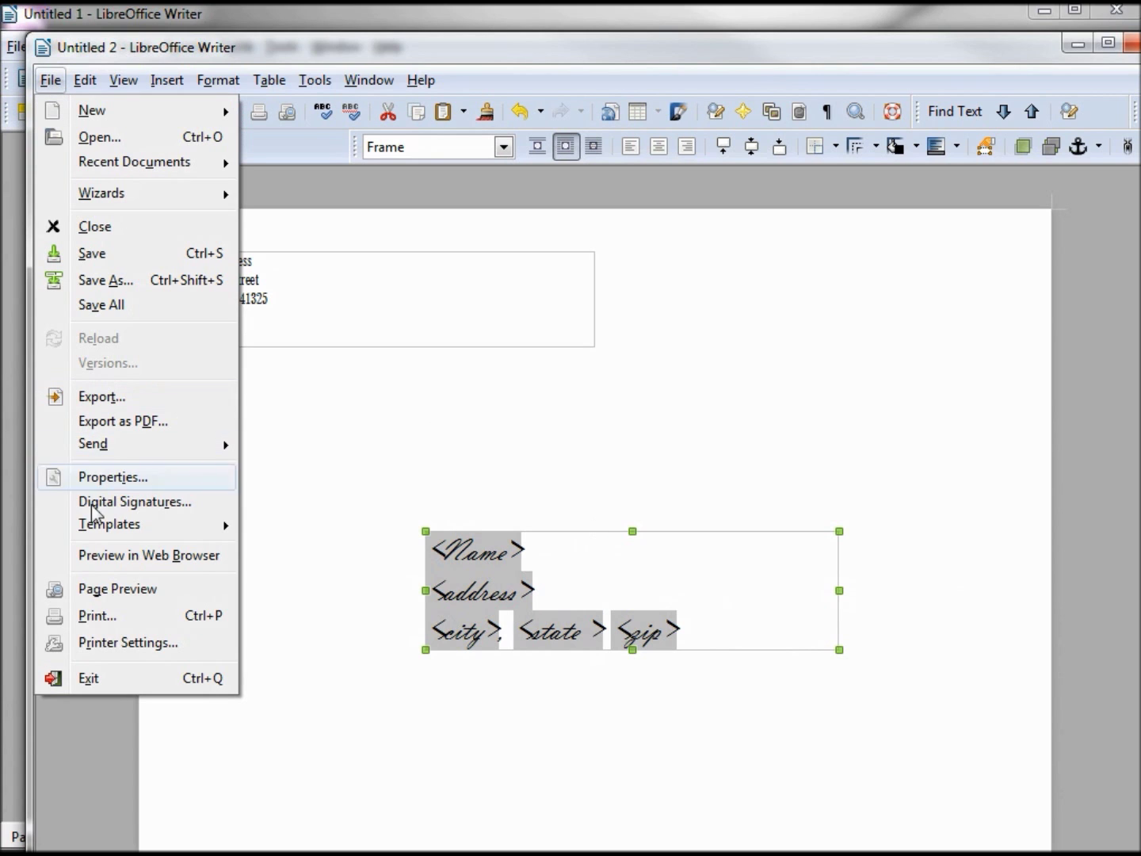
Step: Print the envelope as a form letter merging all 30 guest records, choosing PrimoPDF
click(108, 617)
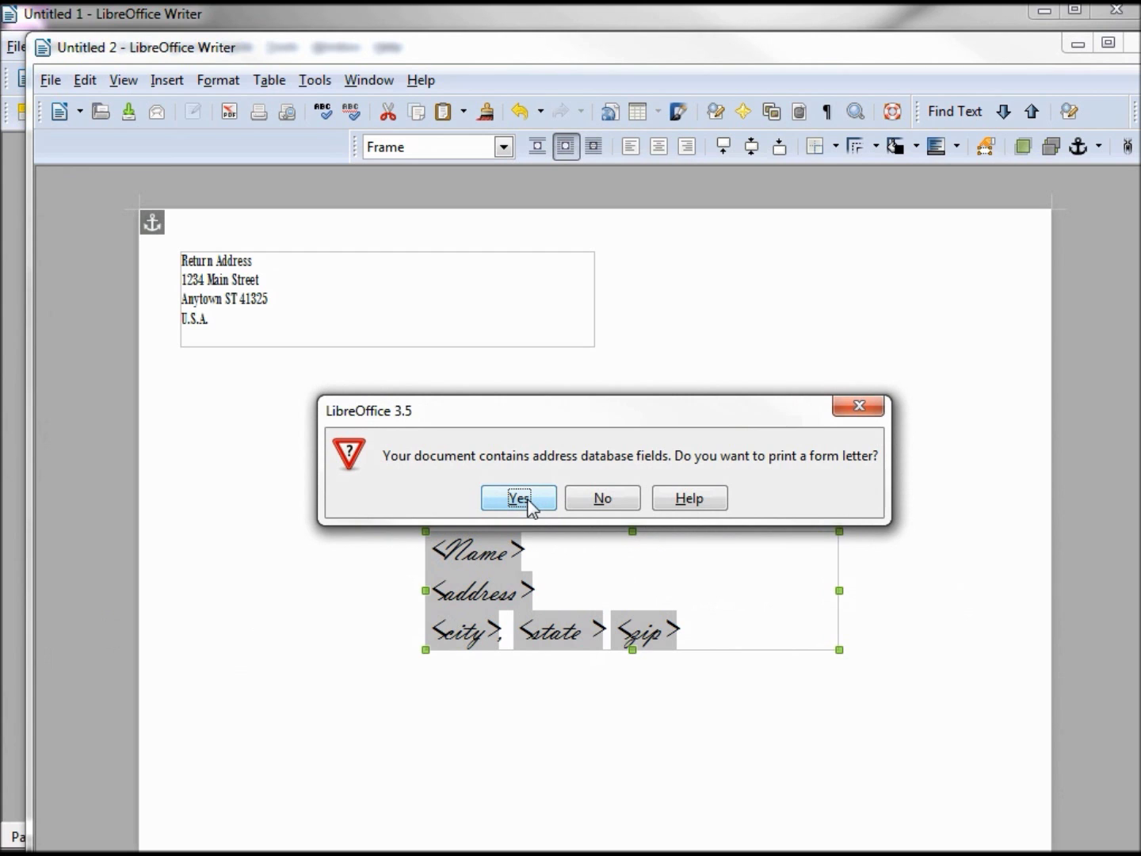
click(519, 499)
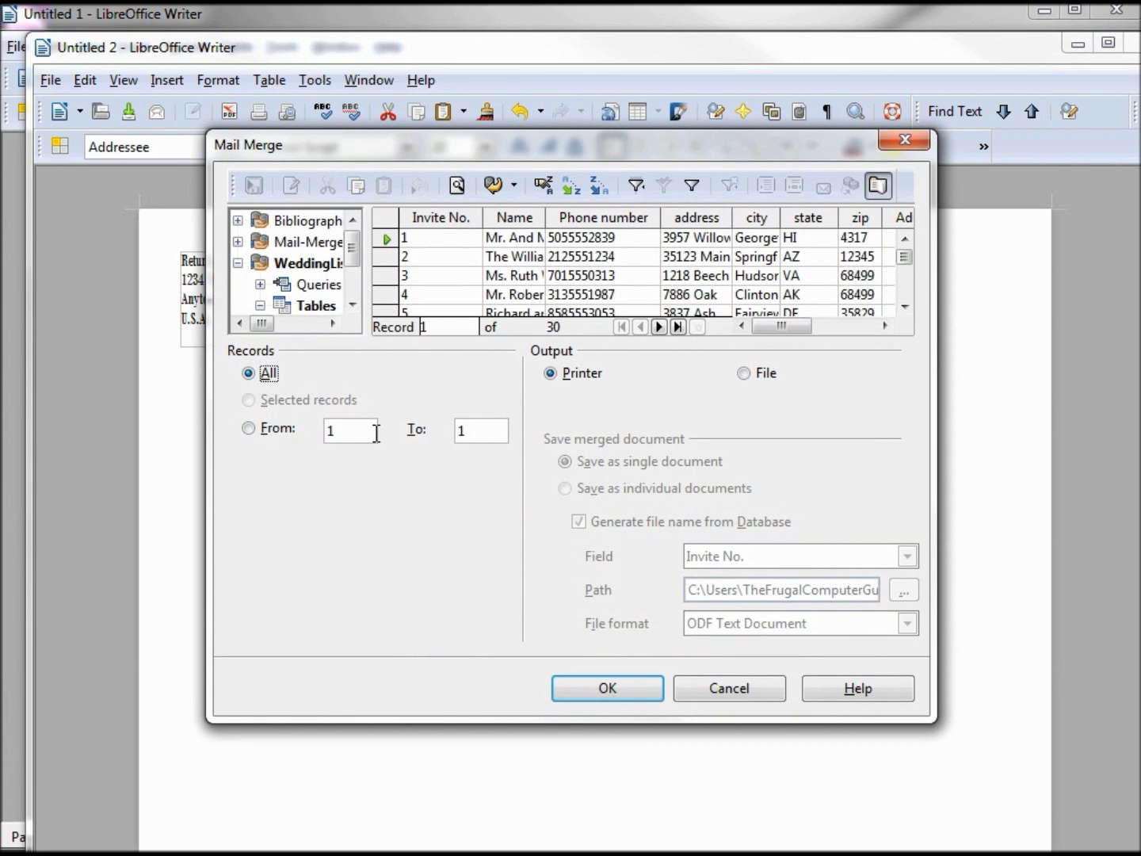
click(588, 687)
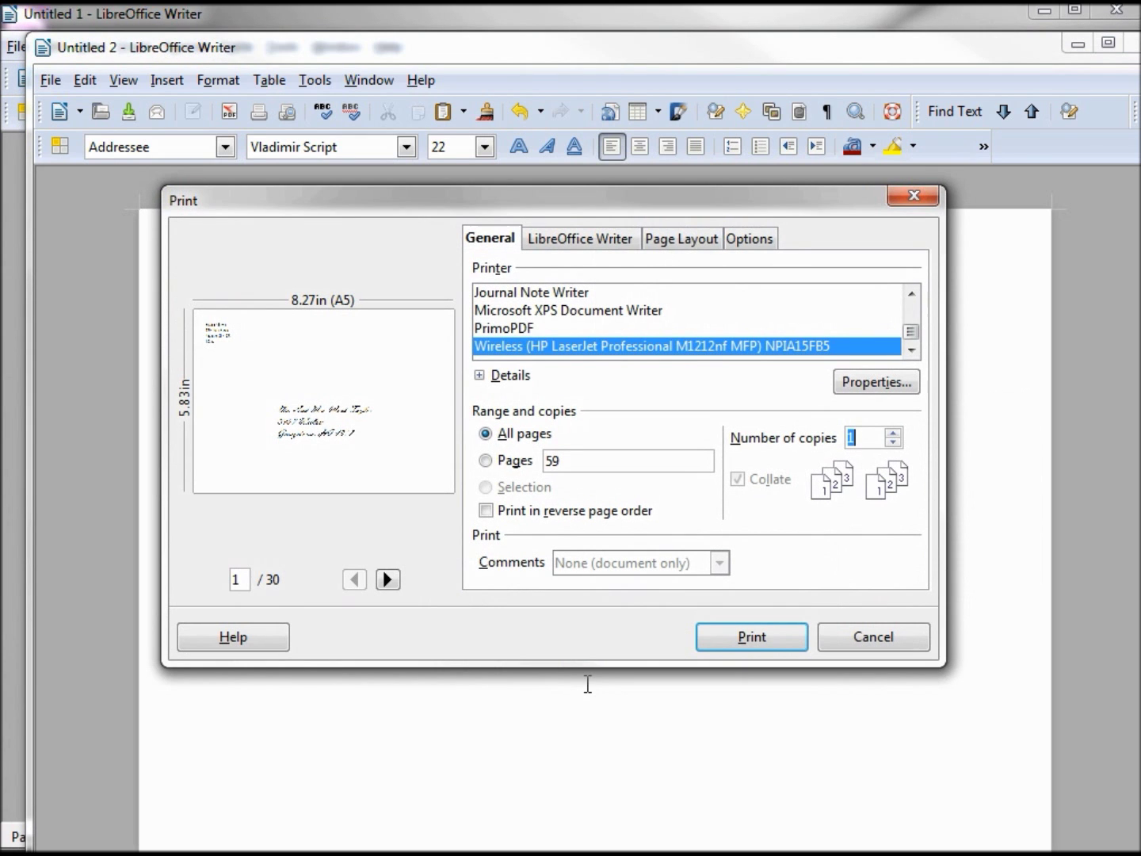
click(507, 326)
Step: Send the merged envelopes to PrimoPDF and save the output as Envelopes.pdf
click(737, 635)
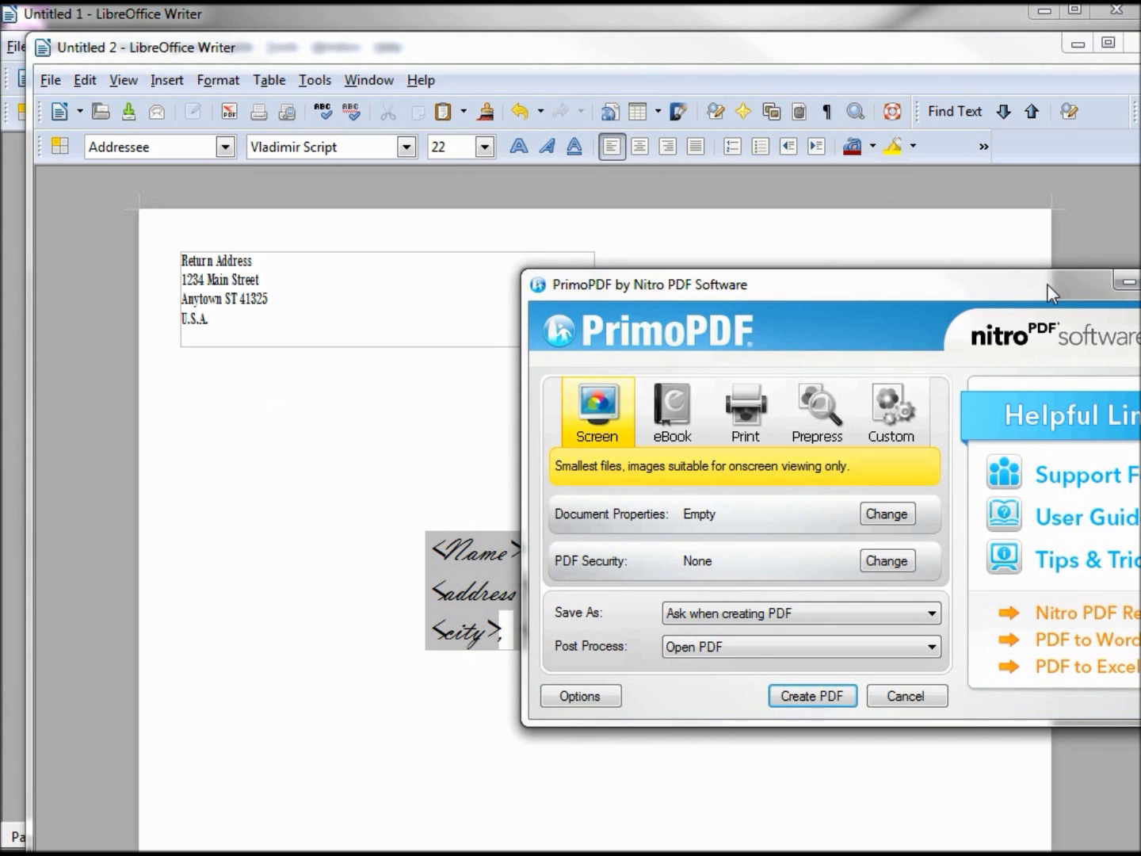
drag(1047, 284, 773, 196)
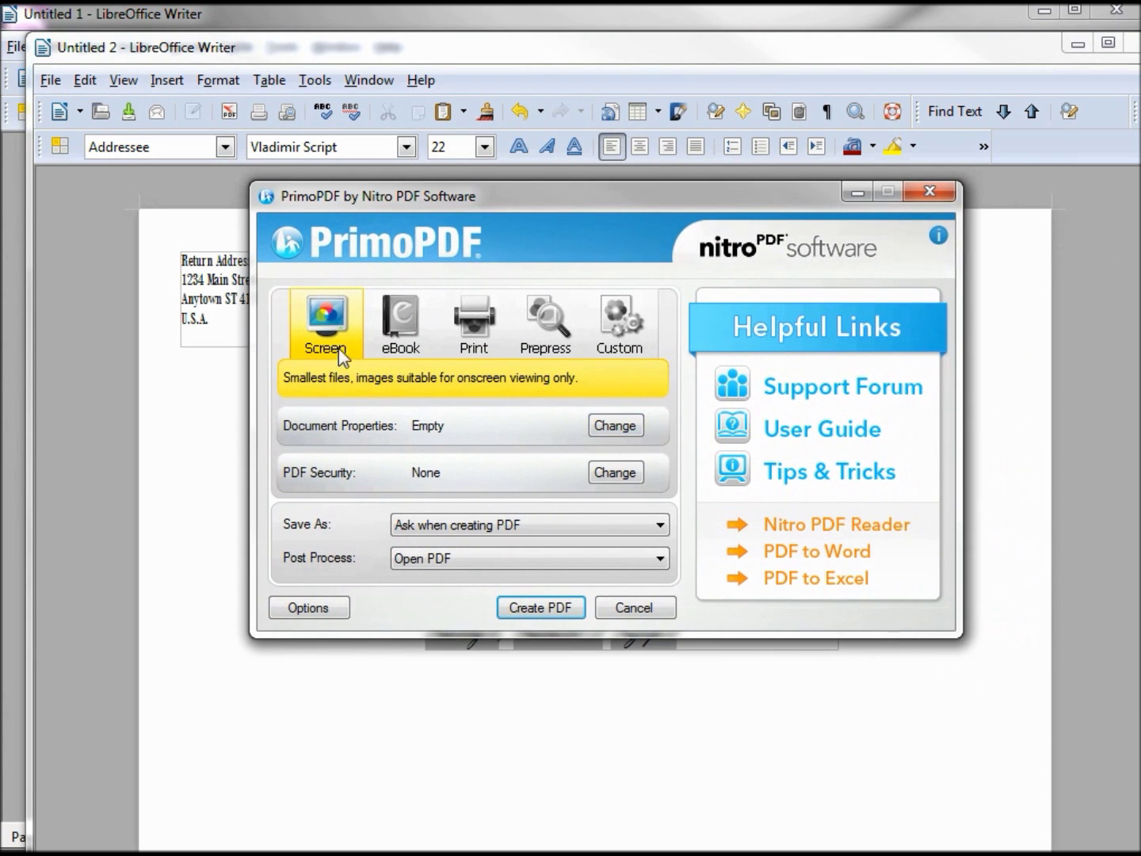
click(521, 606)
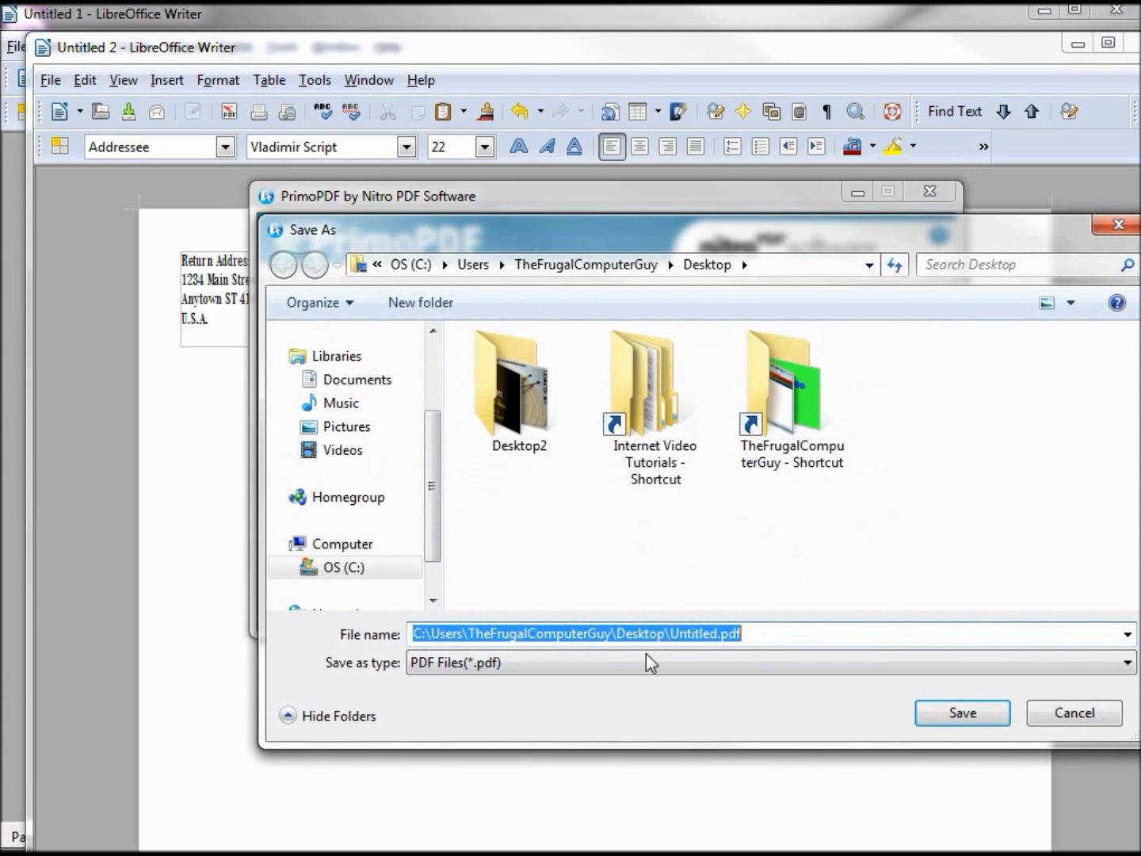
drag(755, 631, 675, 624)
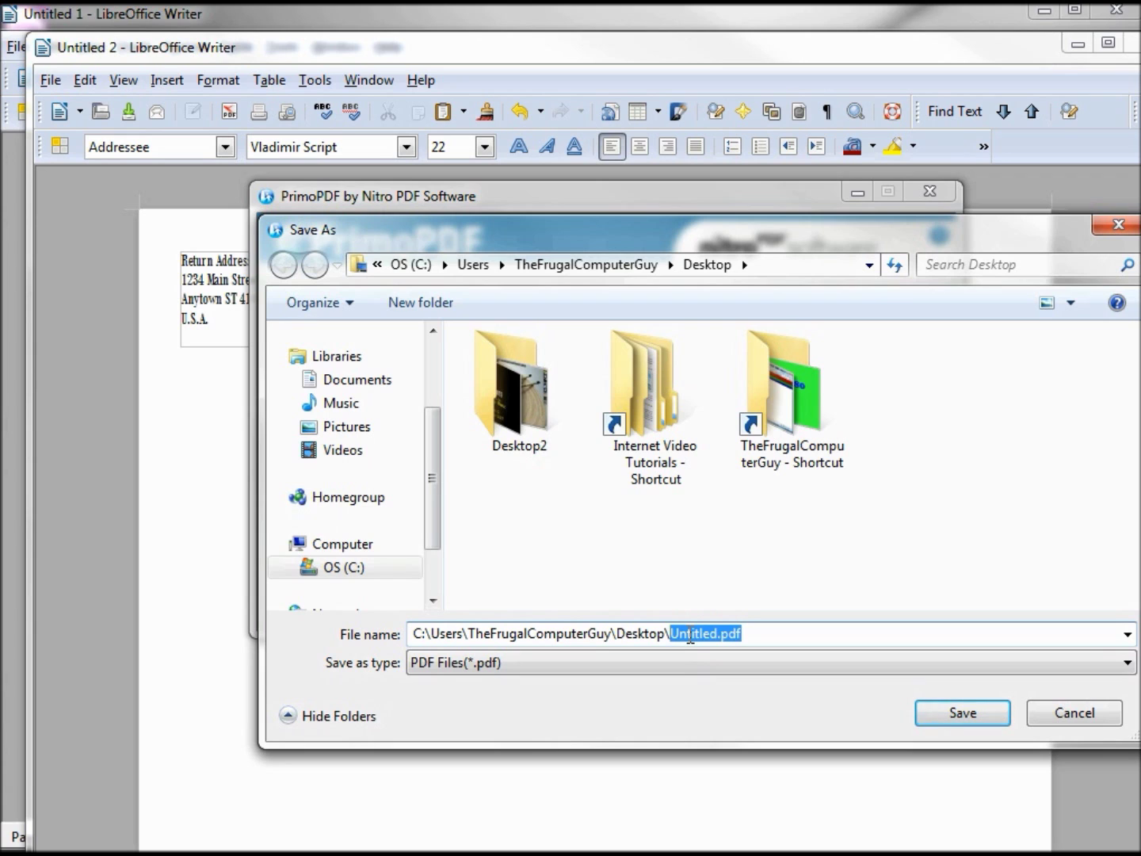
text(Envelopes)
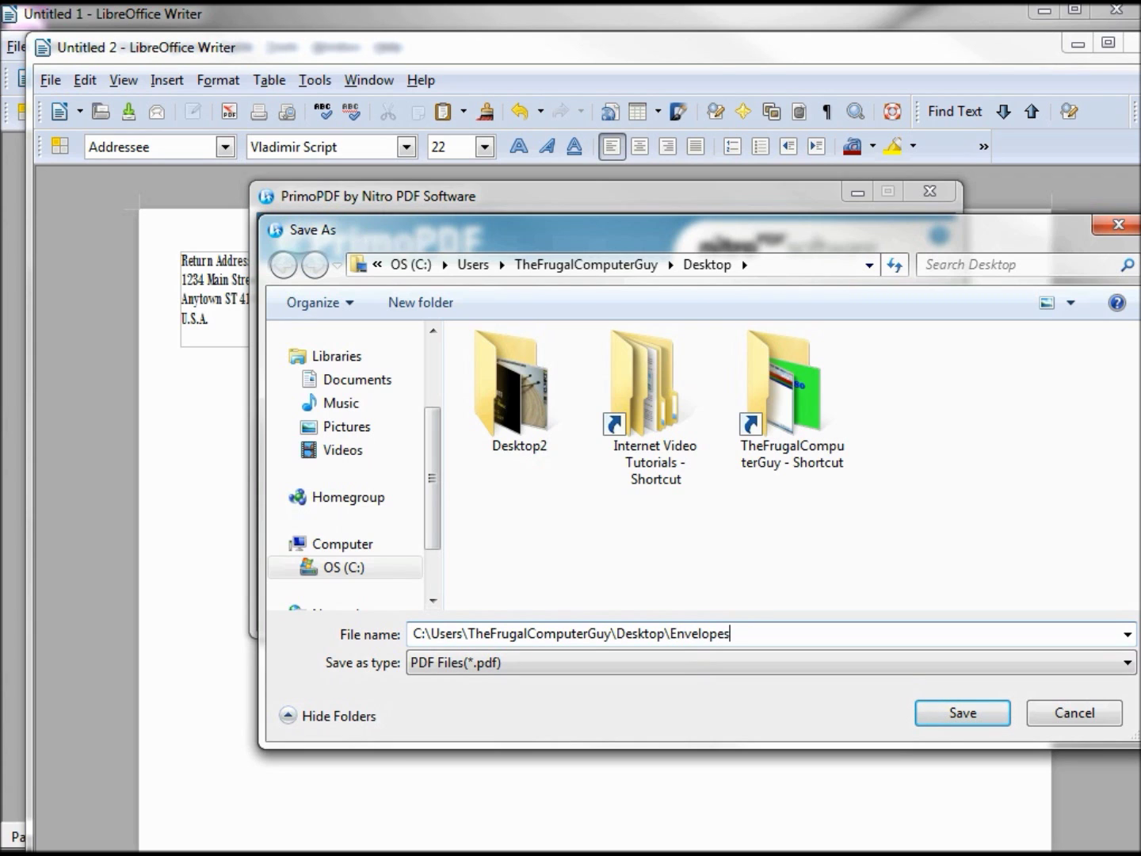
click(981, 716)
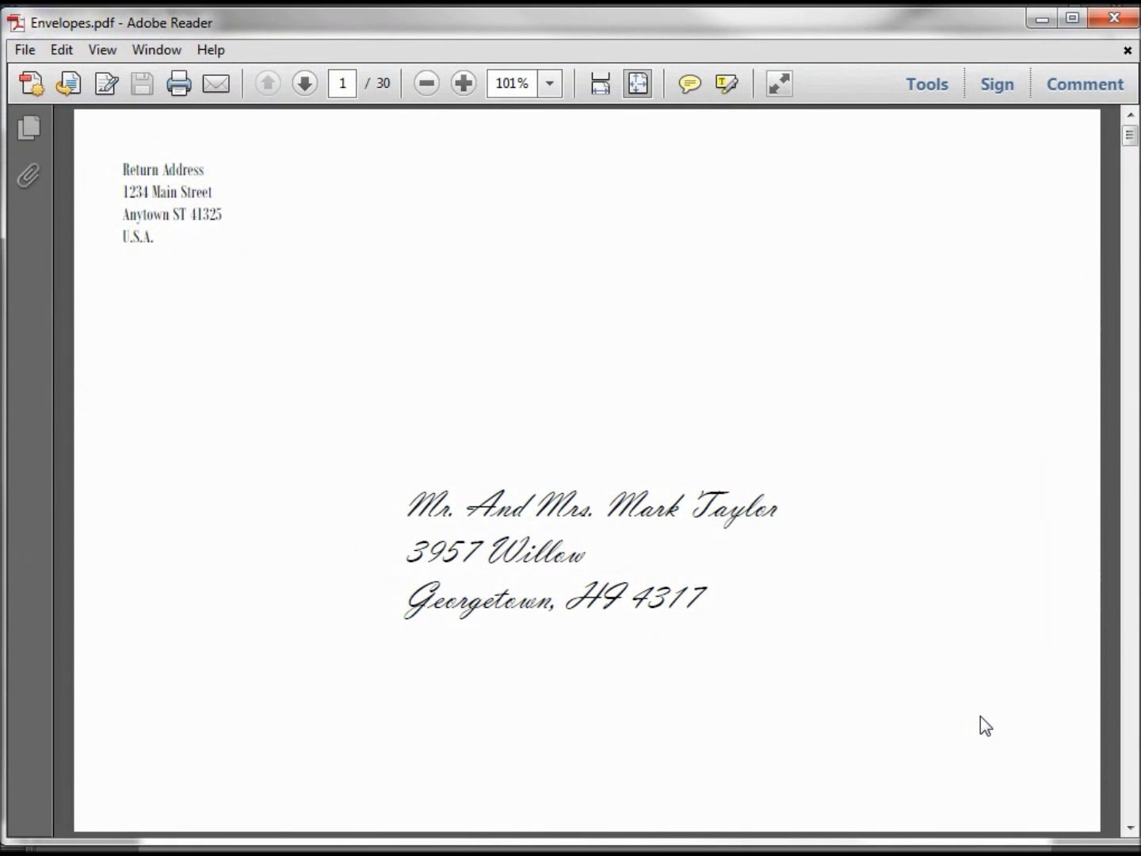
Step: Zoom Envelopes.pdf to 75% so the whole first envelope page is visible
click(549, 82)
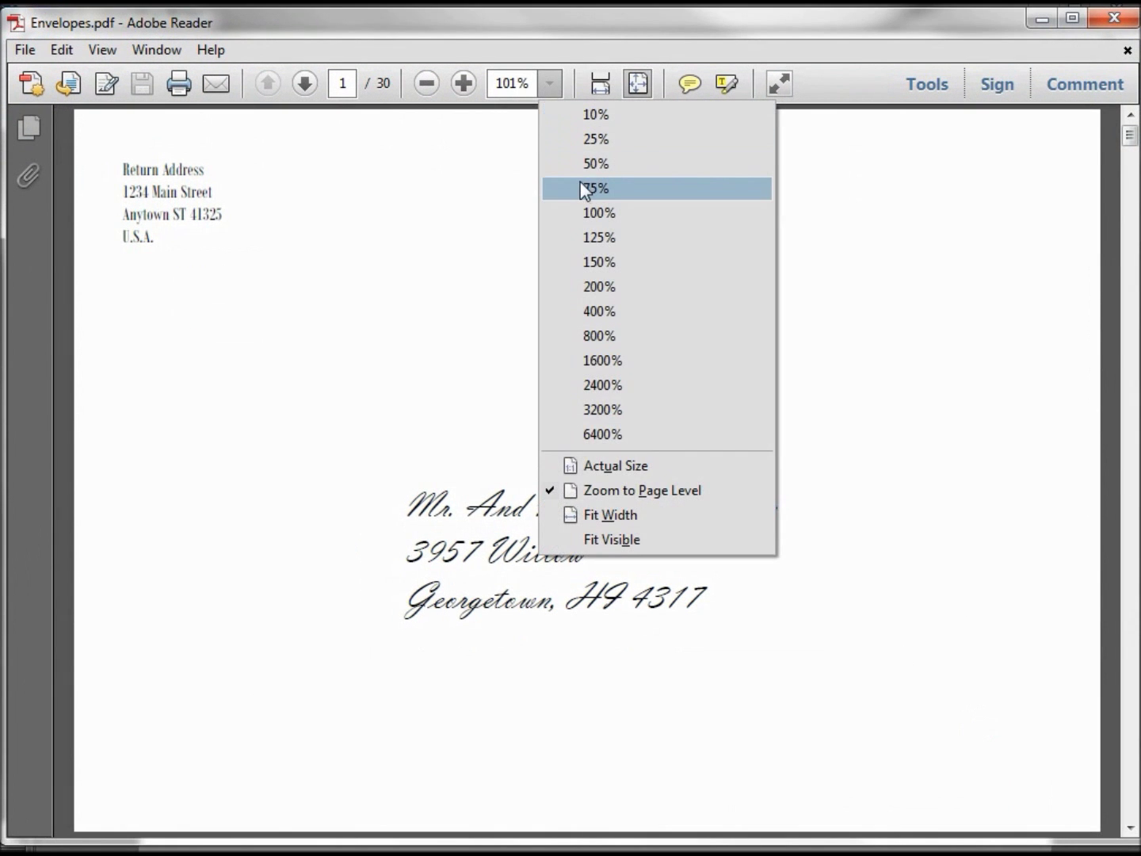
click(584, 187)
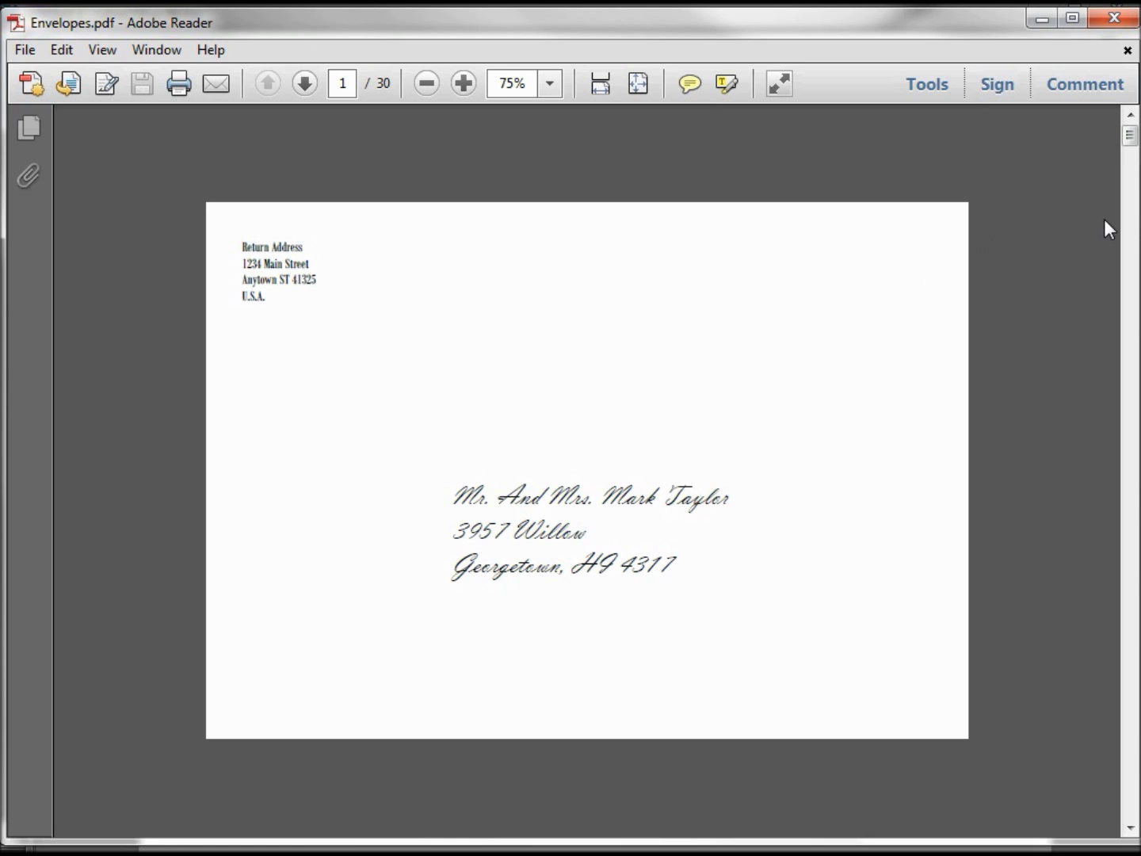